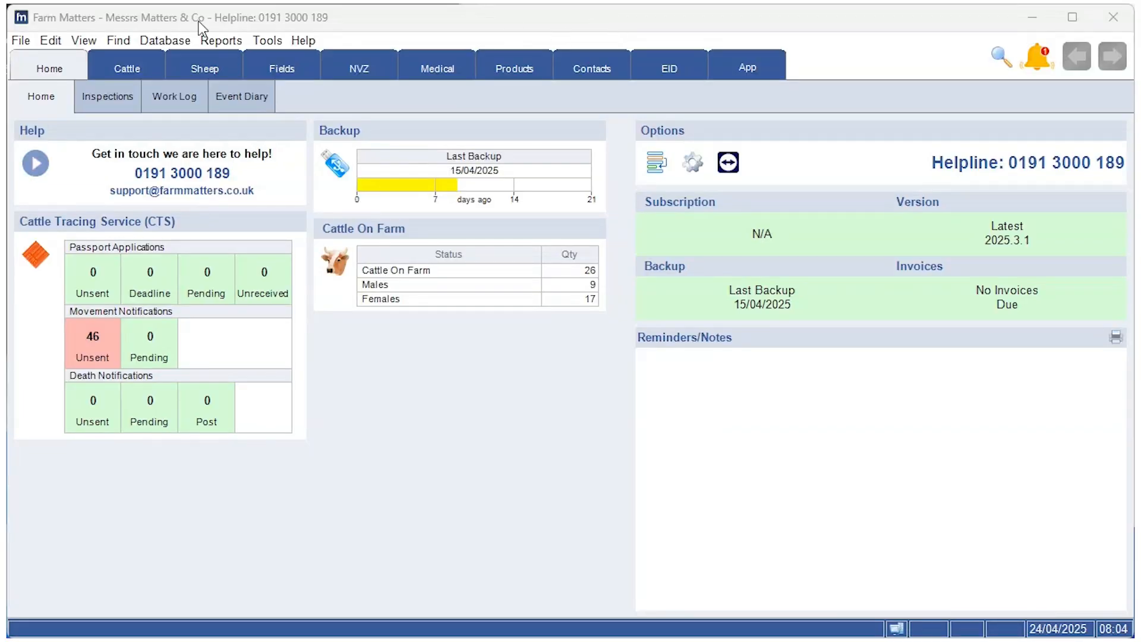
# Step: Show the sheep Flocks & Events page listing My Flock's 410 sheep
pyautogui.click(215, 72)
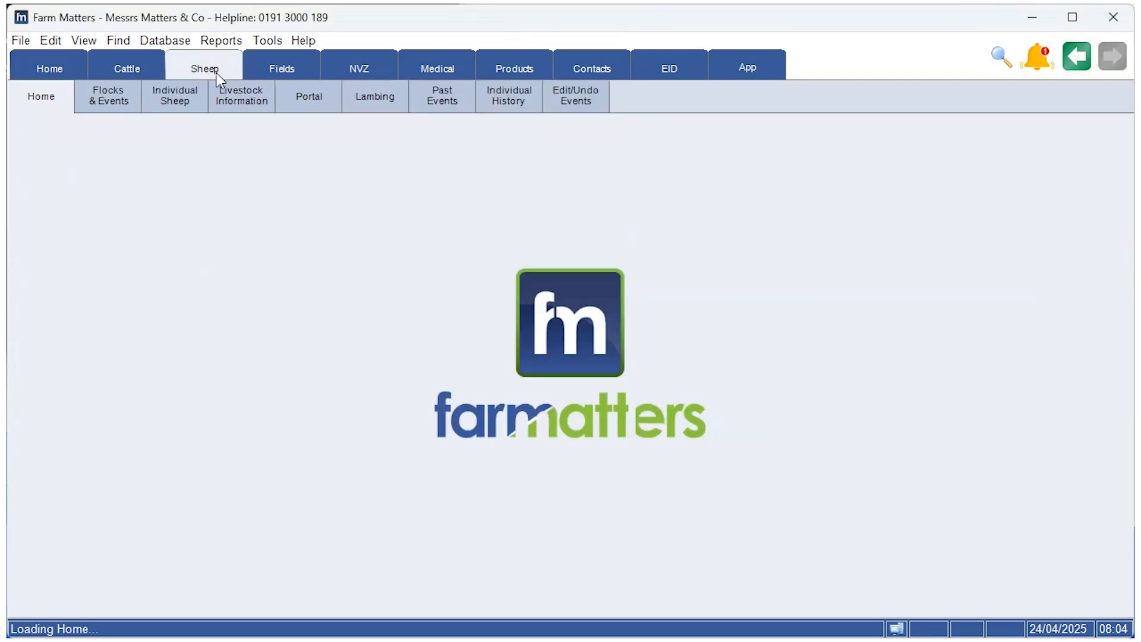
pyautogui.click(109, 106)
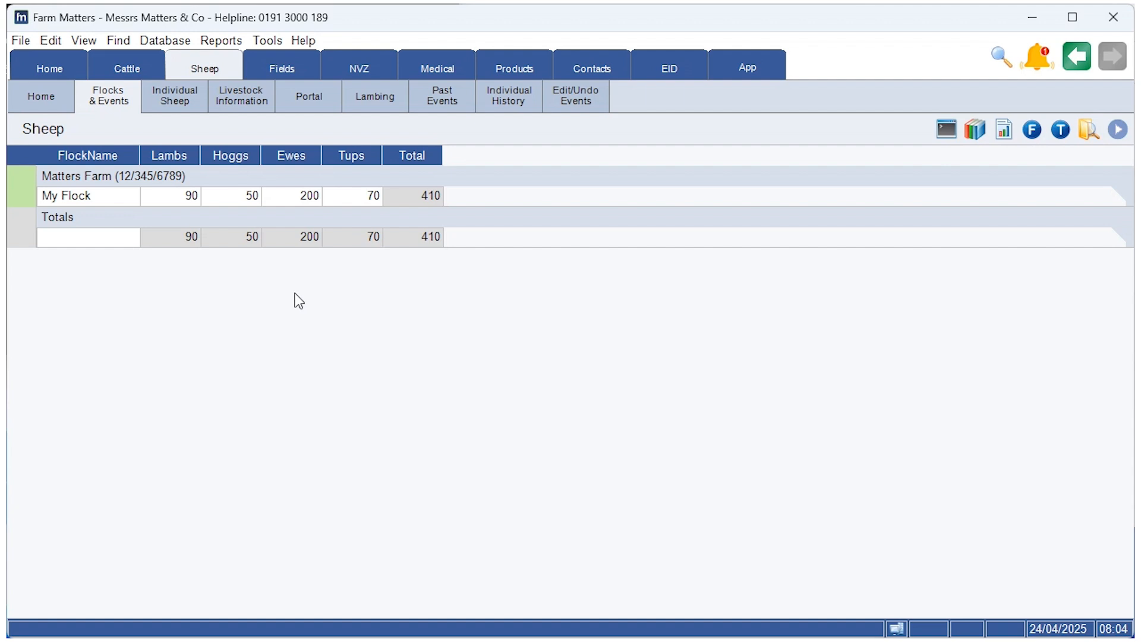
# Step: Launch the Add Sale wizard for My Flock from its Events menu
pyautogui.rightClick(127, 203)
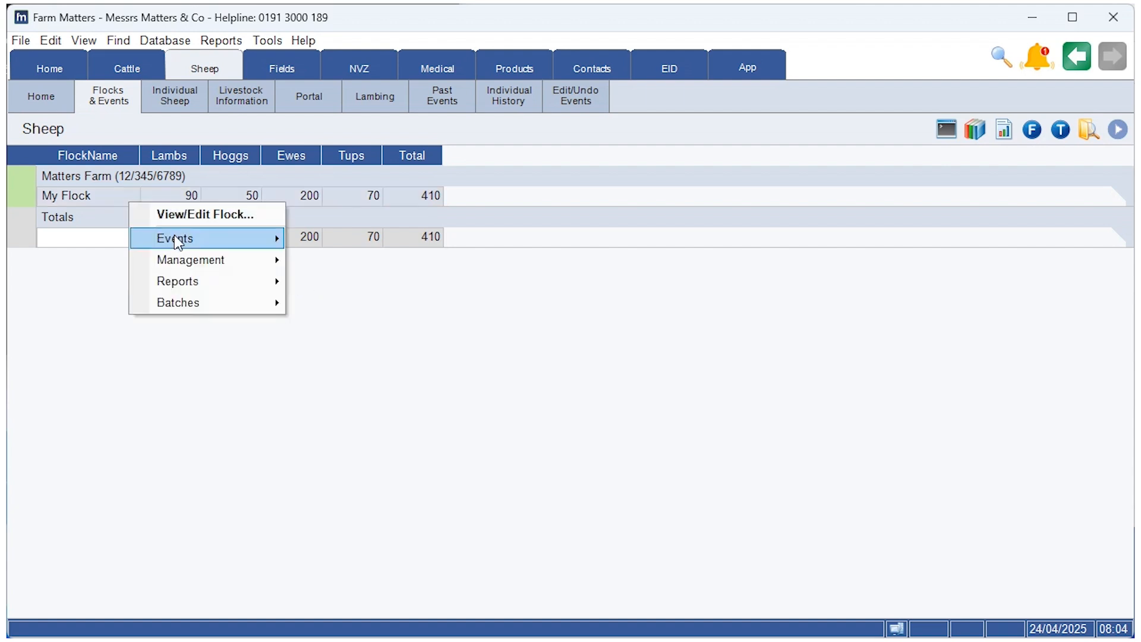
pyautogui.moveTo(178, 239)
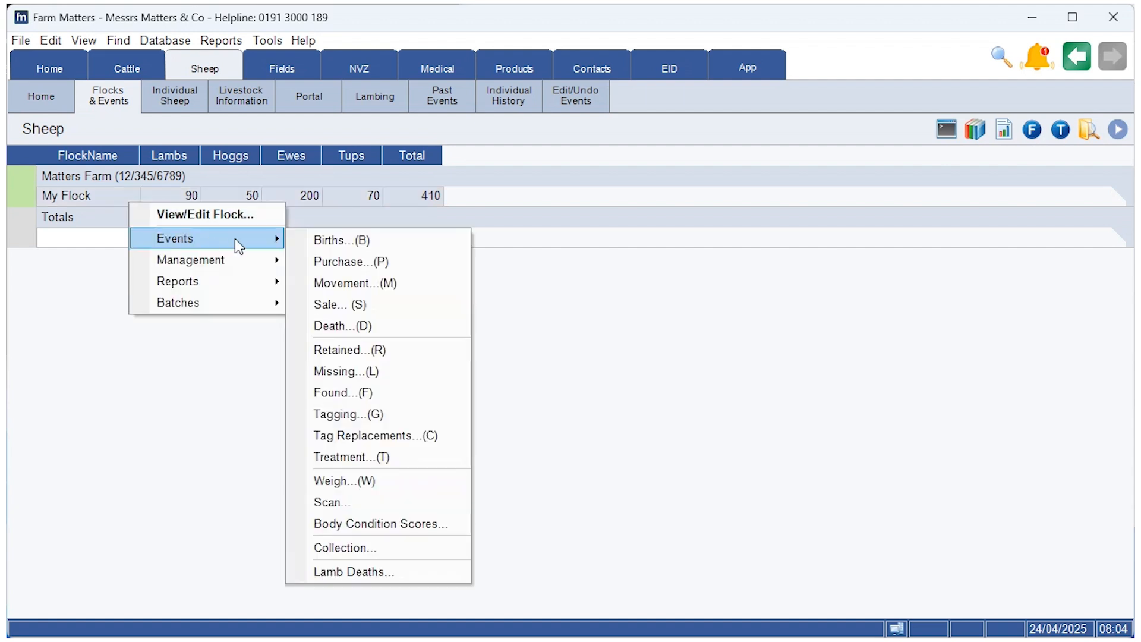
pyautogui.click(379, 306)
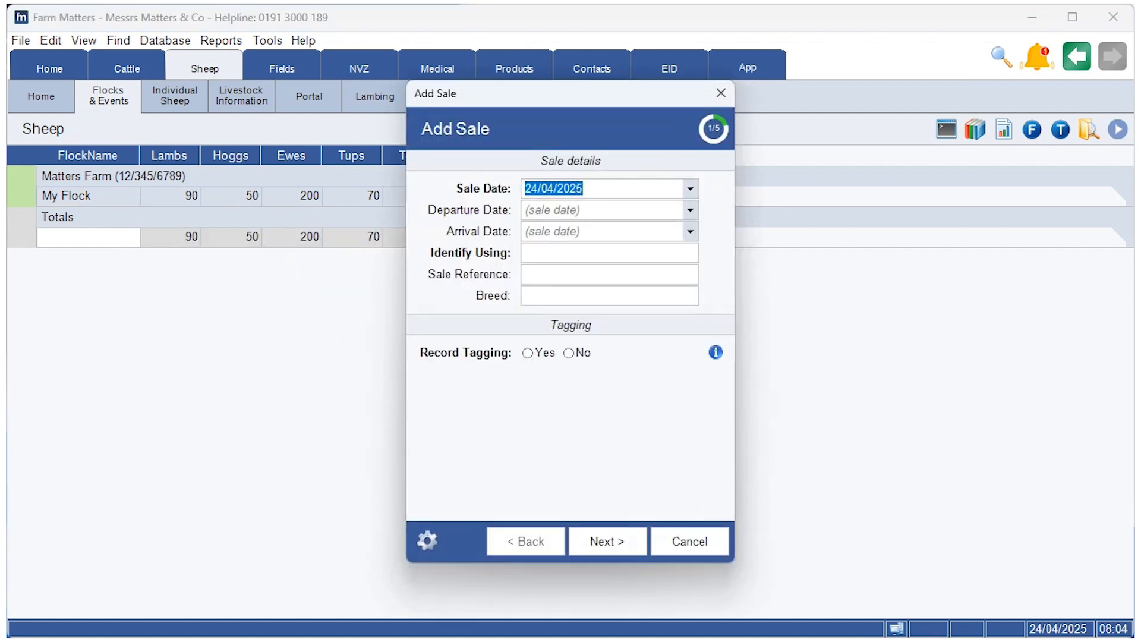
# Step: Set both the departure and arrival dates to 24/04/2025
pyautogui.click(690, 210)
pyautogui.click(629, 317)
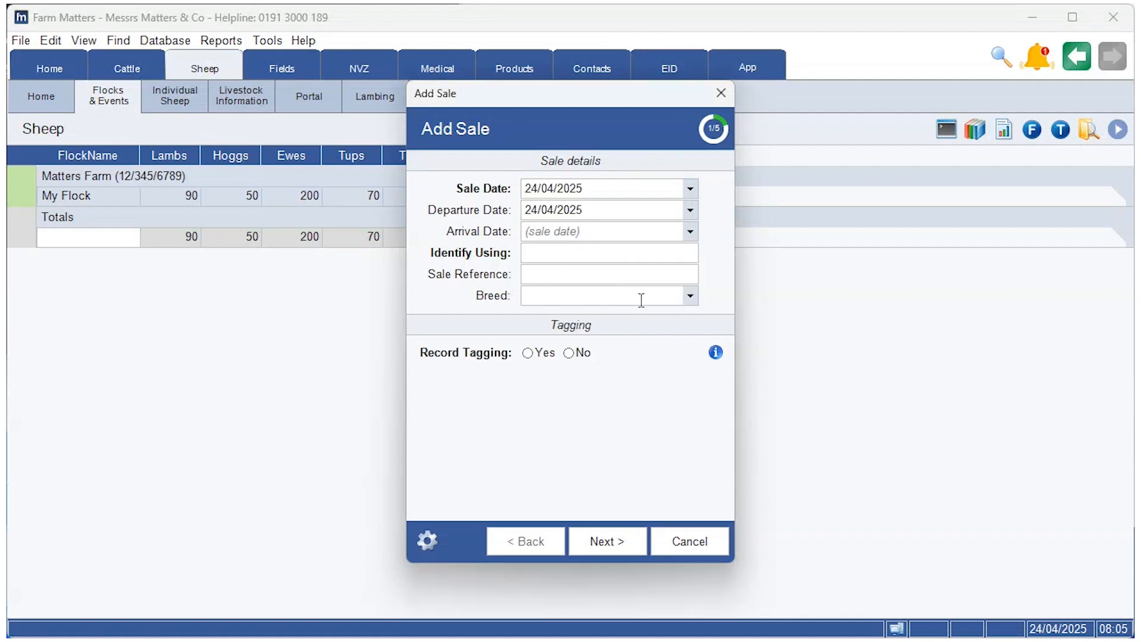
pyautogui.click(690, 231)
pyautogui.click(627, 340)
# Step: Identify the sold sheep by Tags, set Sheep Type to Ewes, and record tagging
pyautogui.click(635, 265)
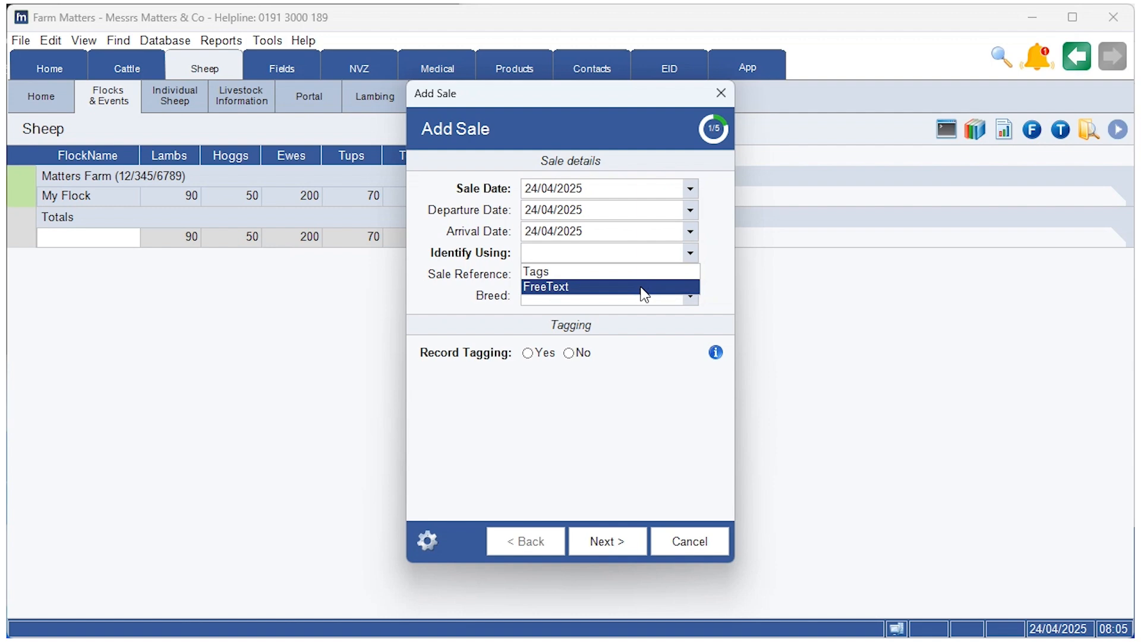
pyautogui.click(642, 275)
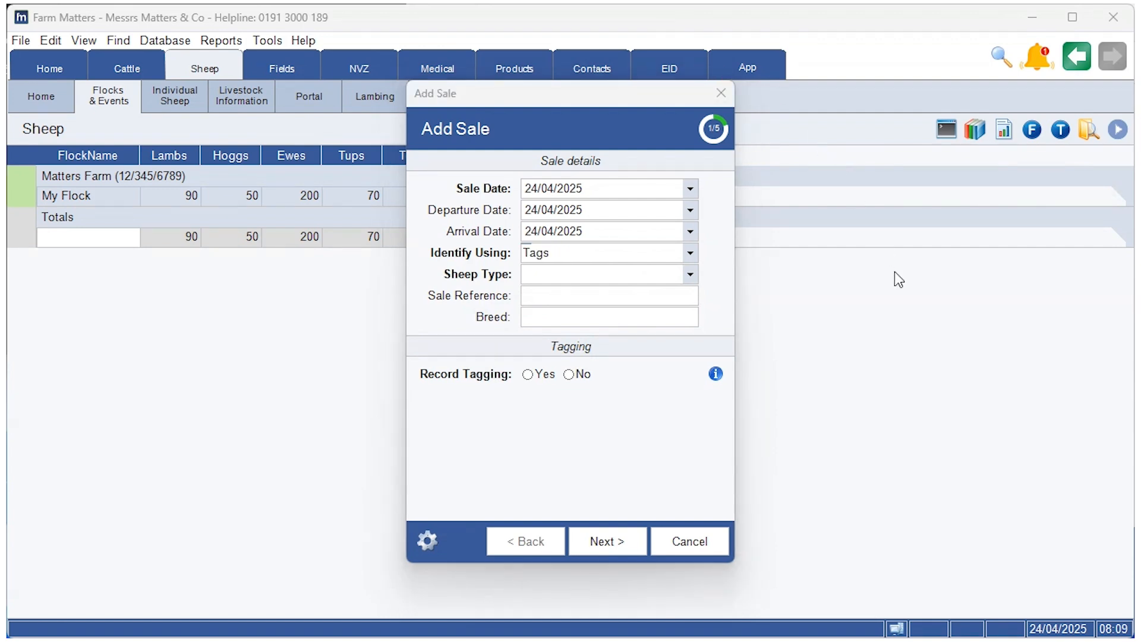
pyautogui.click(691, 274)
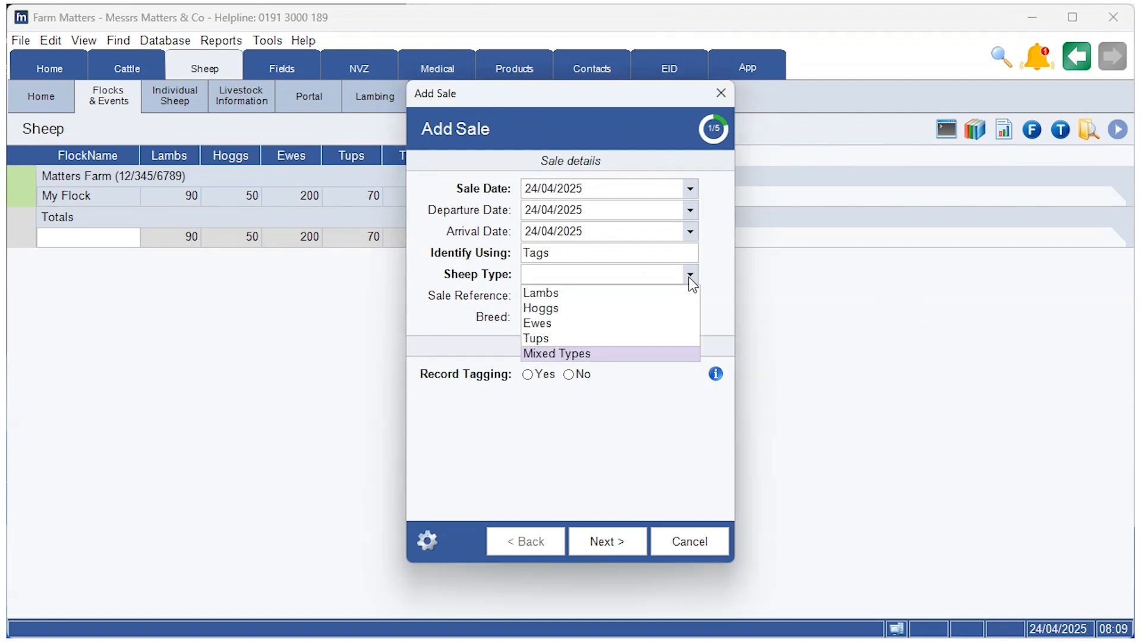
pyautogui.click(630, 321)
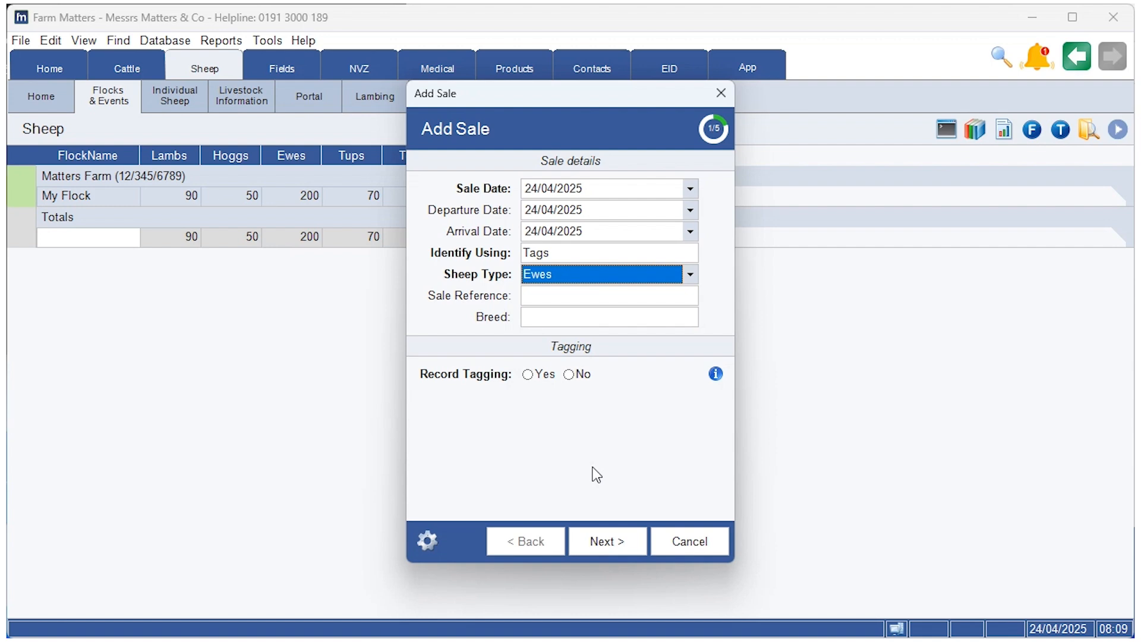
pyautogui.click(550, 379)
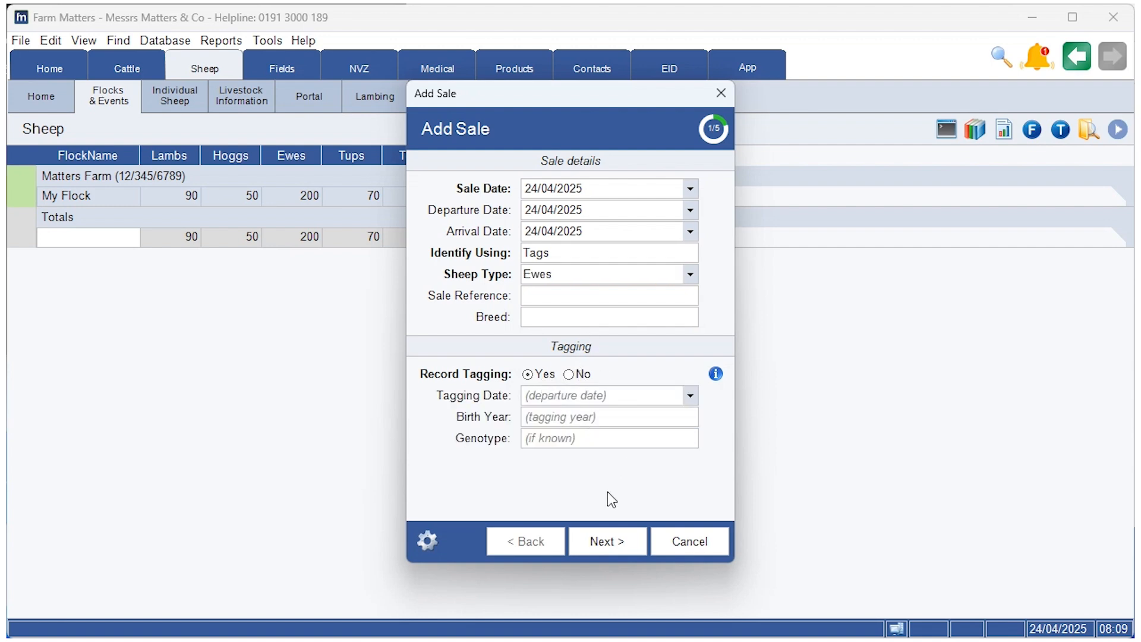
# Step: Set the movement from Matters Farm's My Flock to Cleadon Farm
pyautogui.click(619, 541)
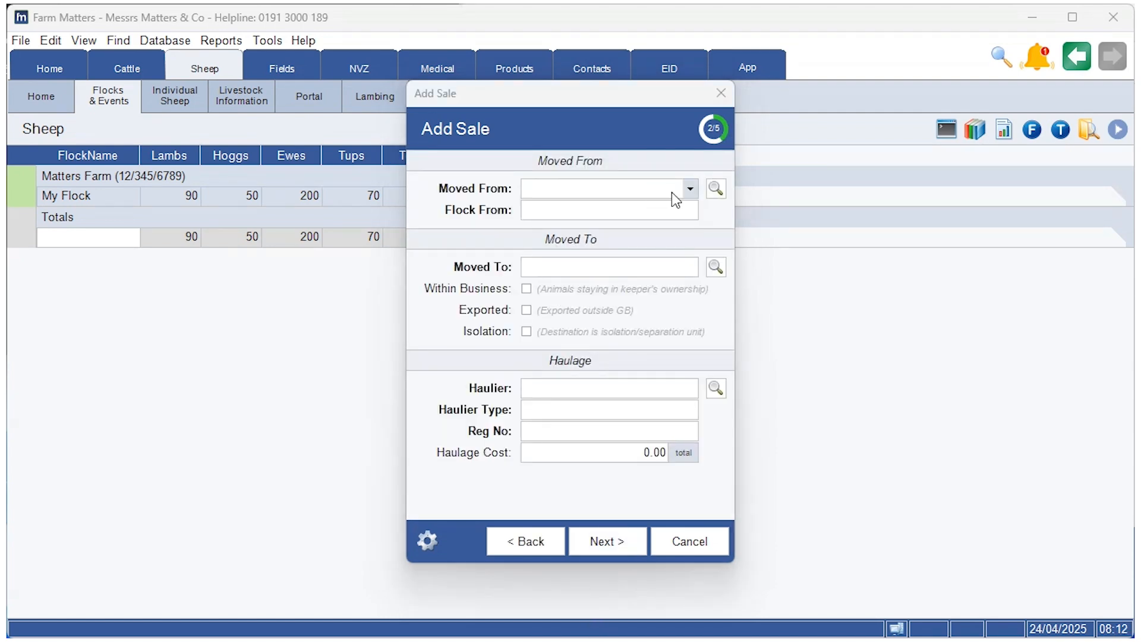
pyautogui.click(669, 194)
pyautogui.click(642, 208)
pyautogui.click(646, 272)
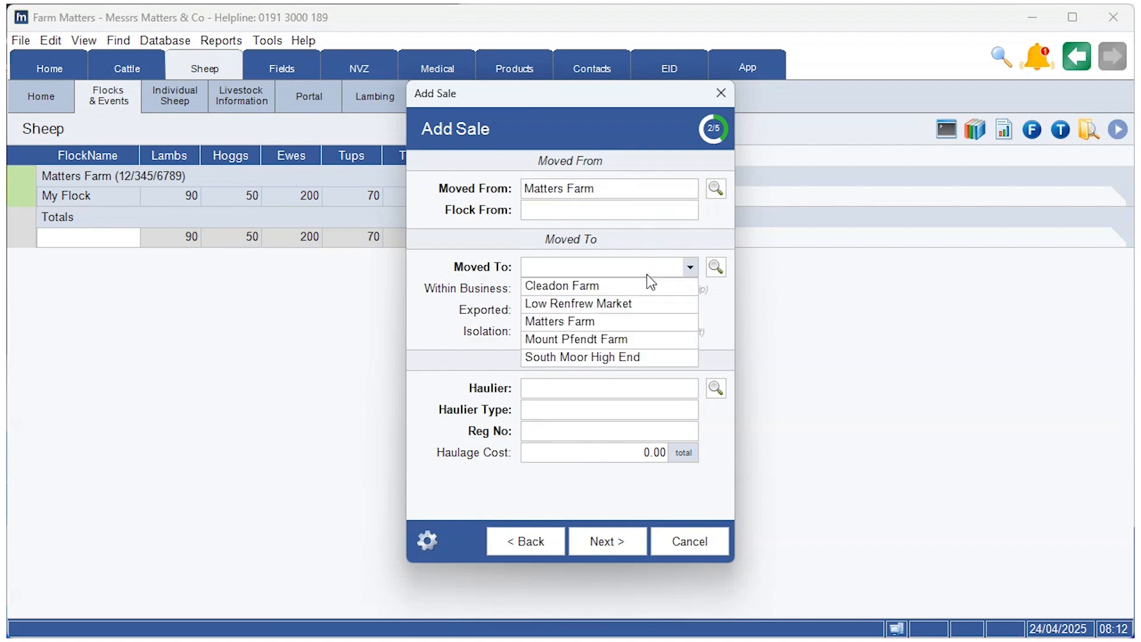
pyautogui.click(682, 213)
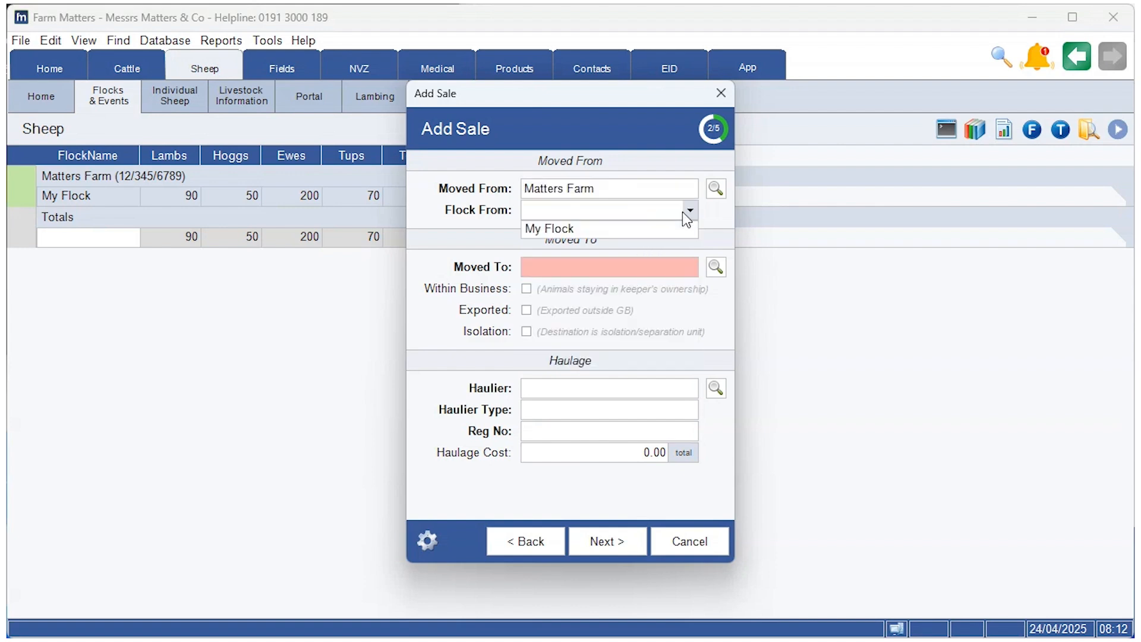
pyautogui.click(660, 228)
pyautogui.click(641, 269)
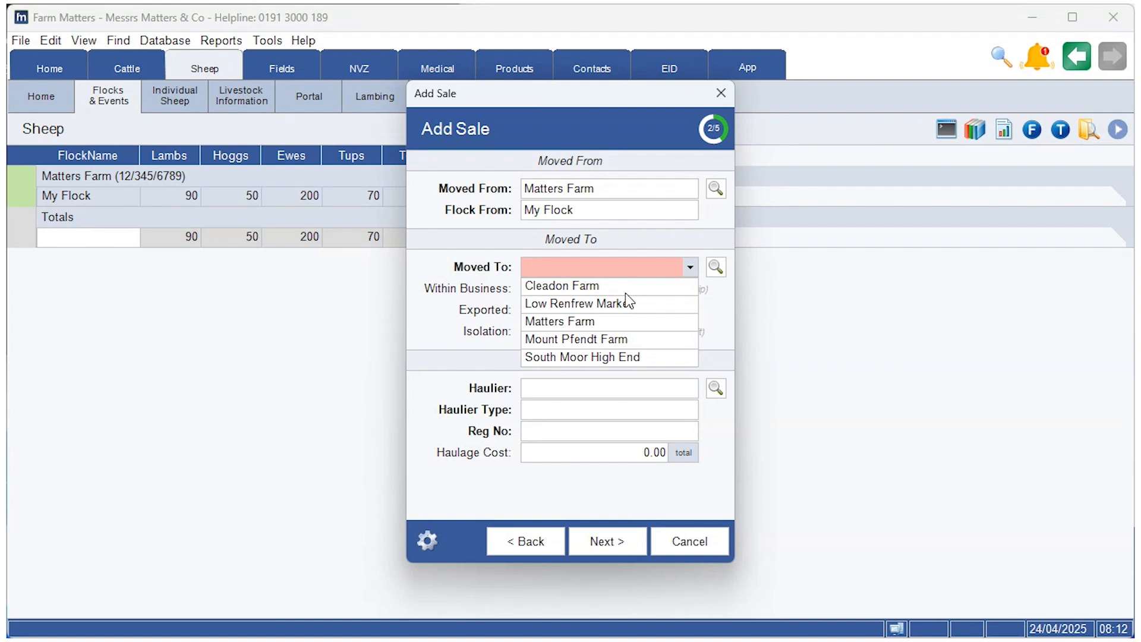
pyautogui.click(608, 288)
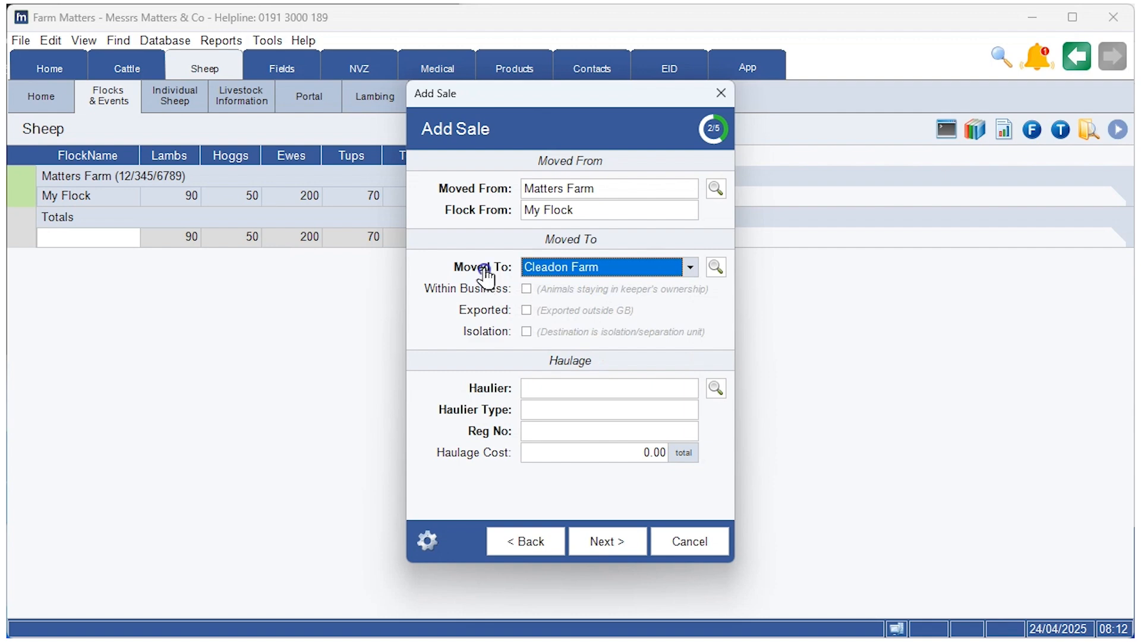
# Step: Choose a haulier, filling its vehicle registration, with Haulier Type set to Haulier
pyautogui.moveTo(484, 272)
pyautogui.click(570, 387)
pyautogui.click(580, 408)
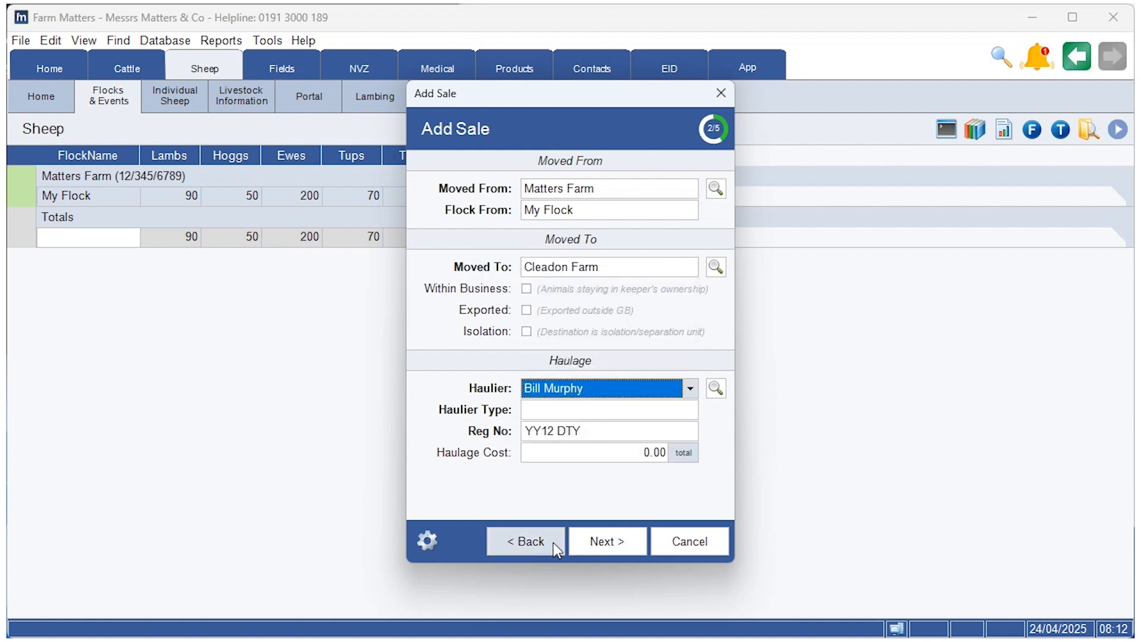
pyautogui.click(597, 415)
pyautogui.click(607, 457)
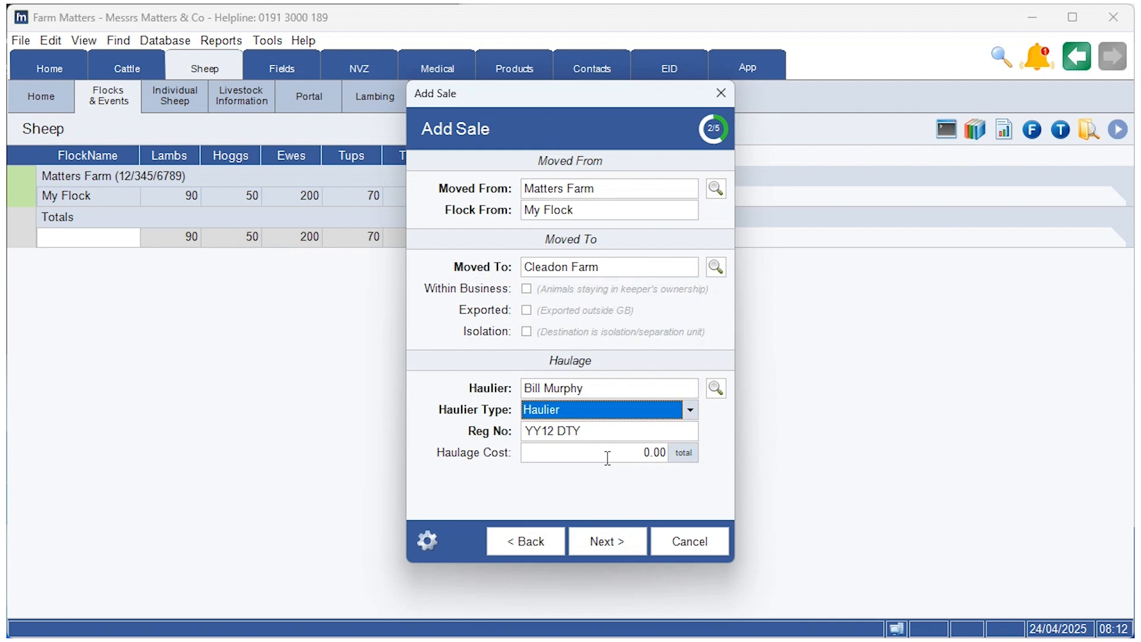
pyautogui.click(611, 544)
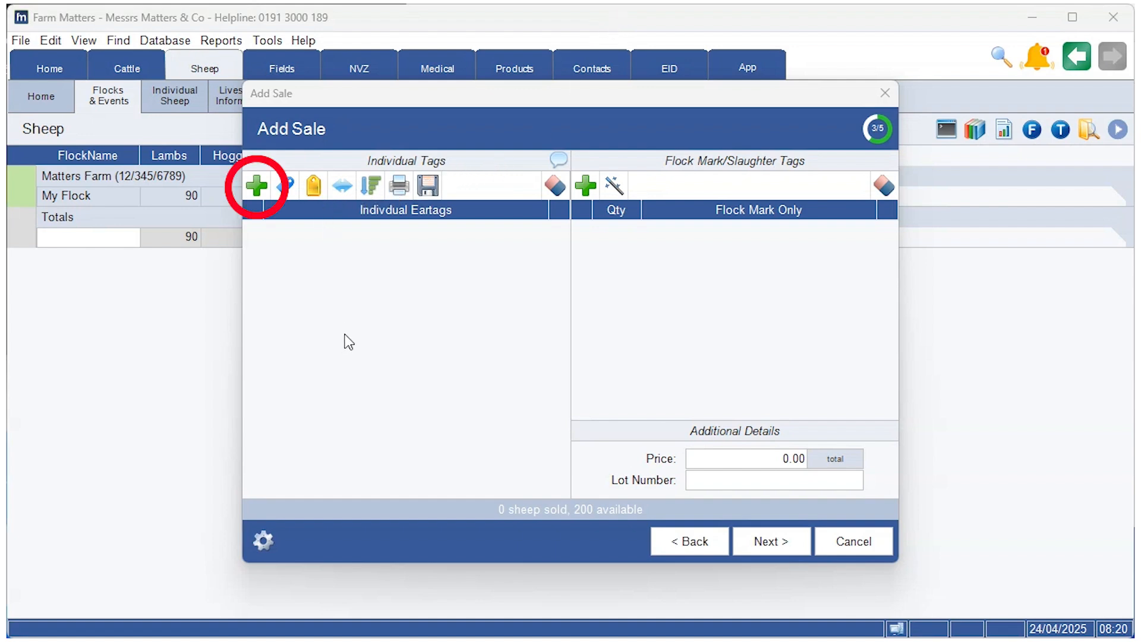
pyautogui.click(257, 186)
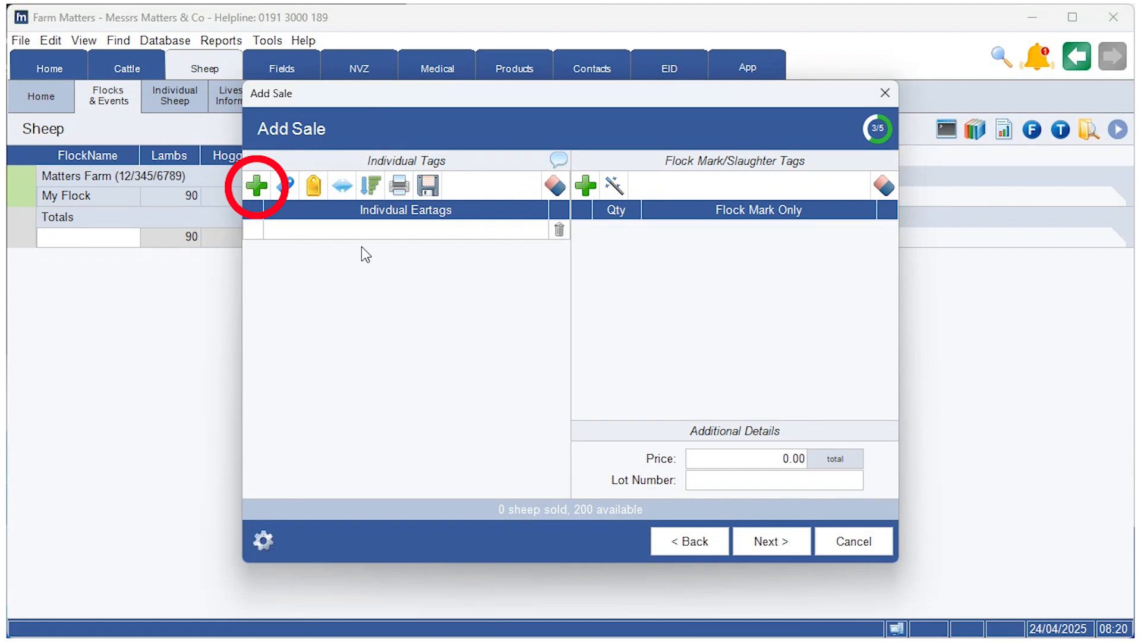
pyautogui.press('capslock')
pyautogui.write('UK0123456')
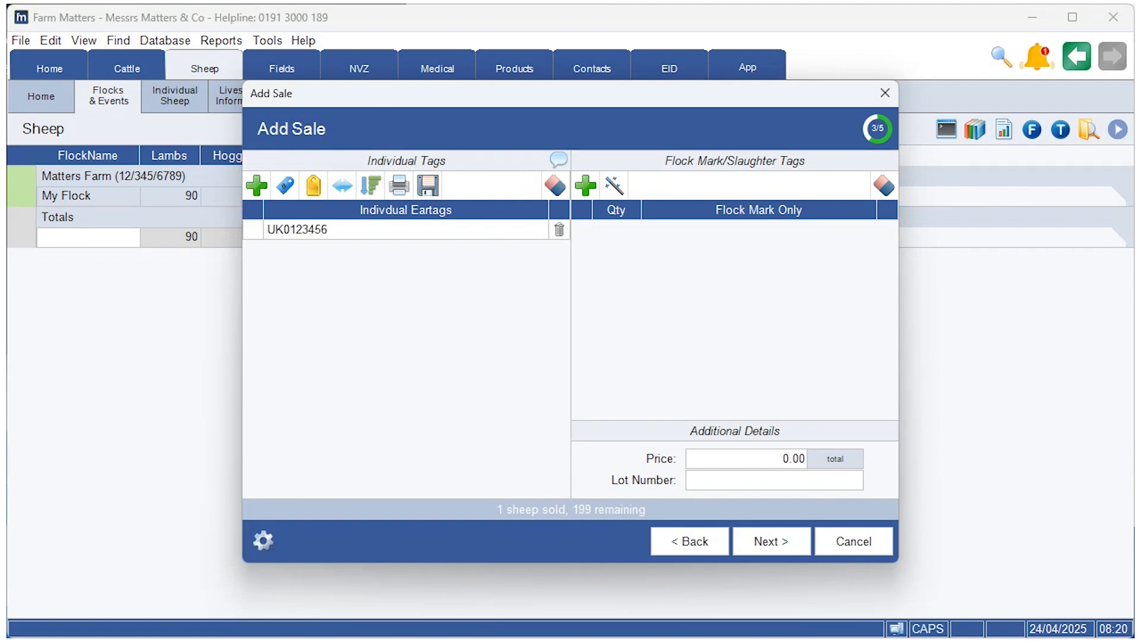
pyautogui.write('00738')
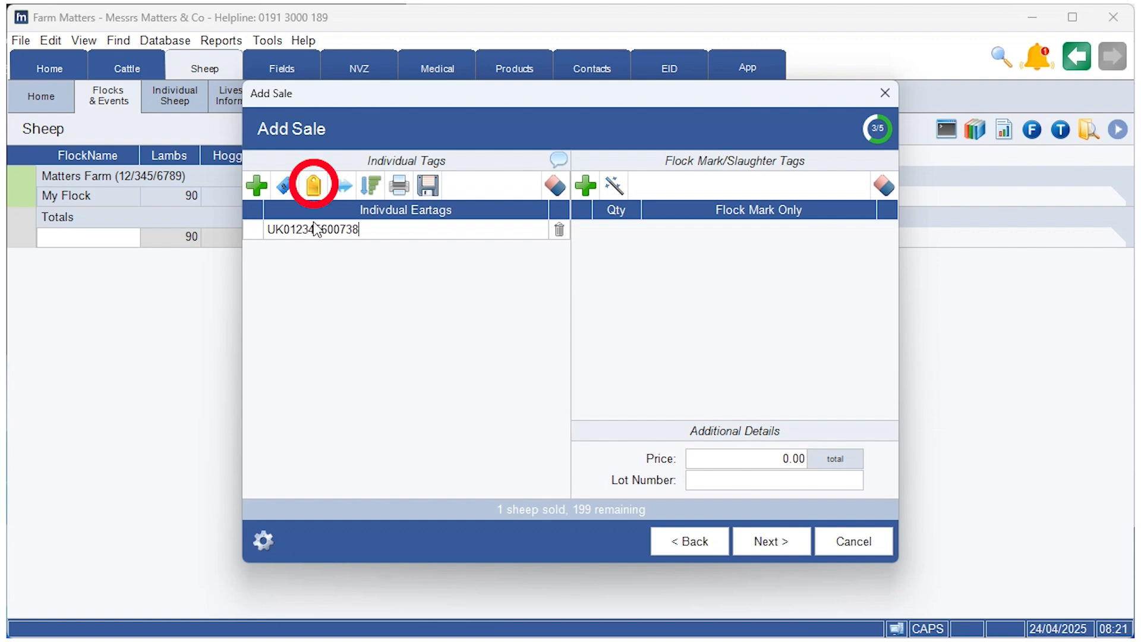
# Step: Import five eartags from the Sheep CSV file, replacing the existing animal list
pyautogui.click(313, 186)
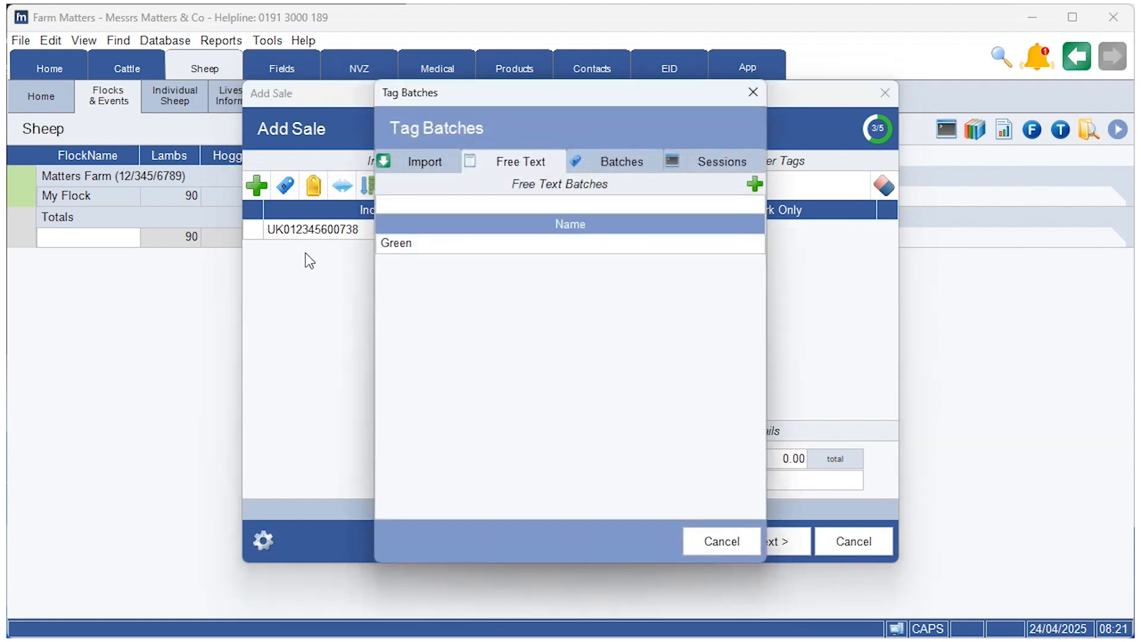
pyautogui.click(423, 168)
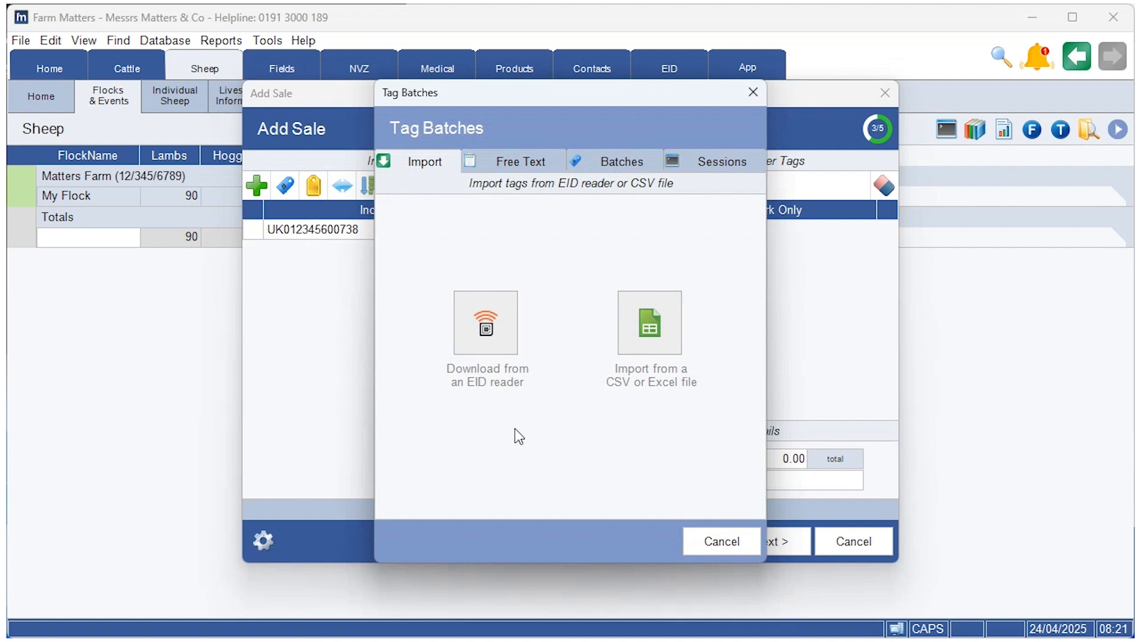
pyautogui.click(666, 340)
pyautogui.scroll(-2, 661, 349)
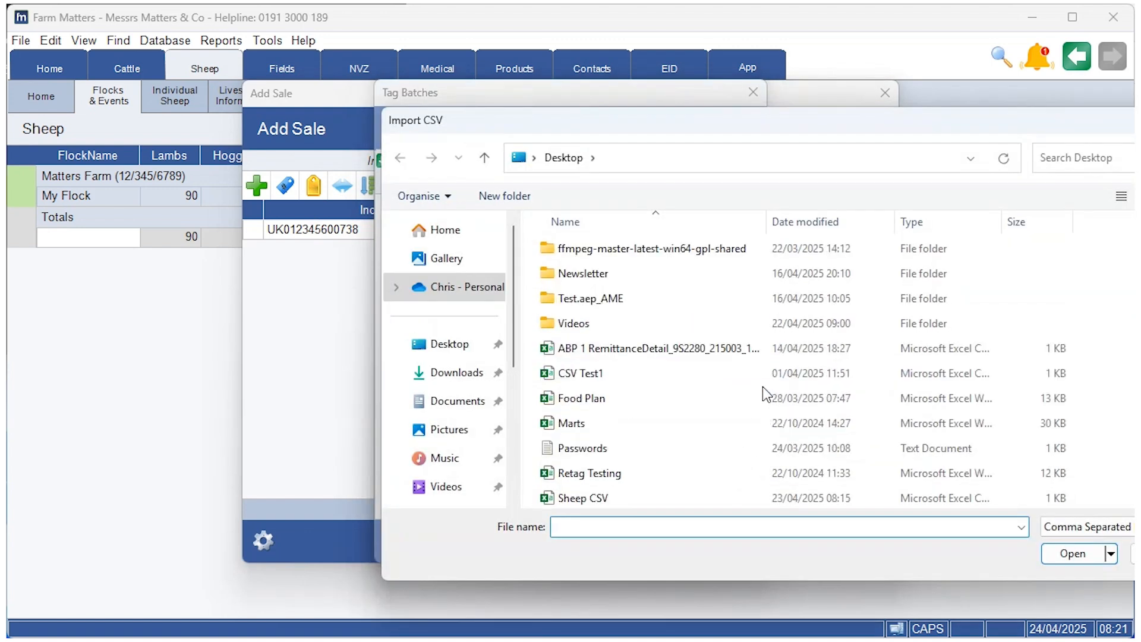
pyautogui.click(704, 493)
pyautogui.click(1072, 553)
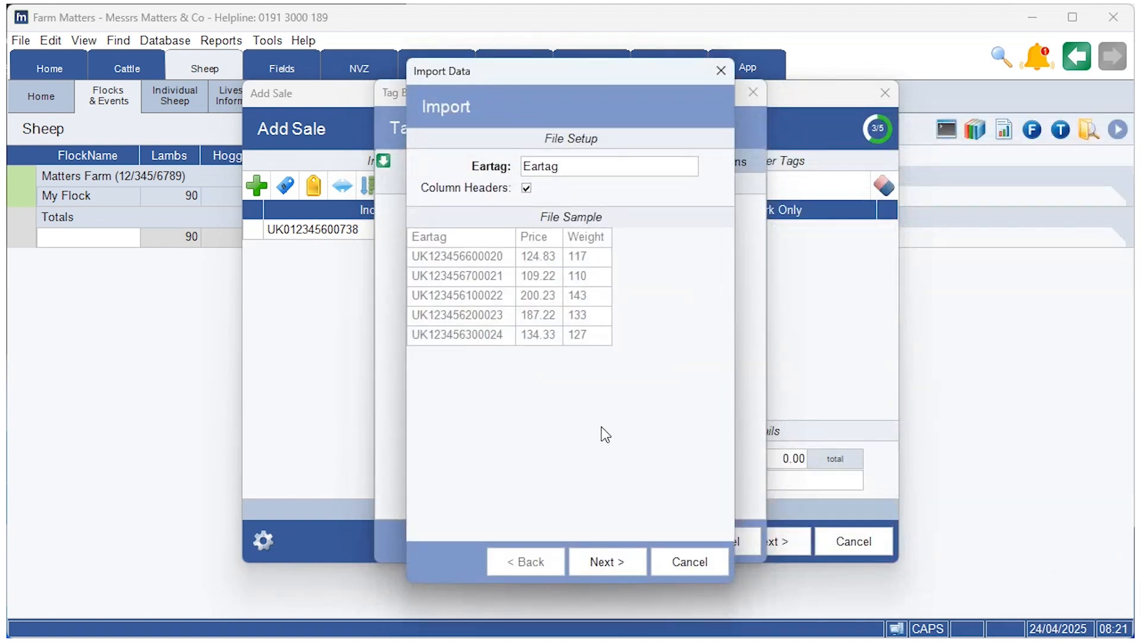
pyautogui.click(607, 561)
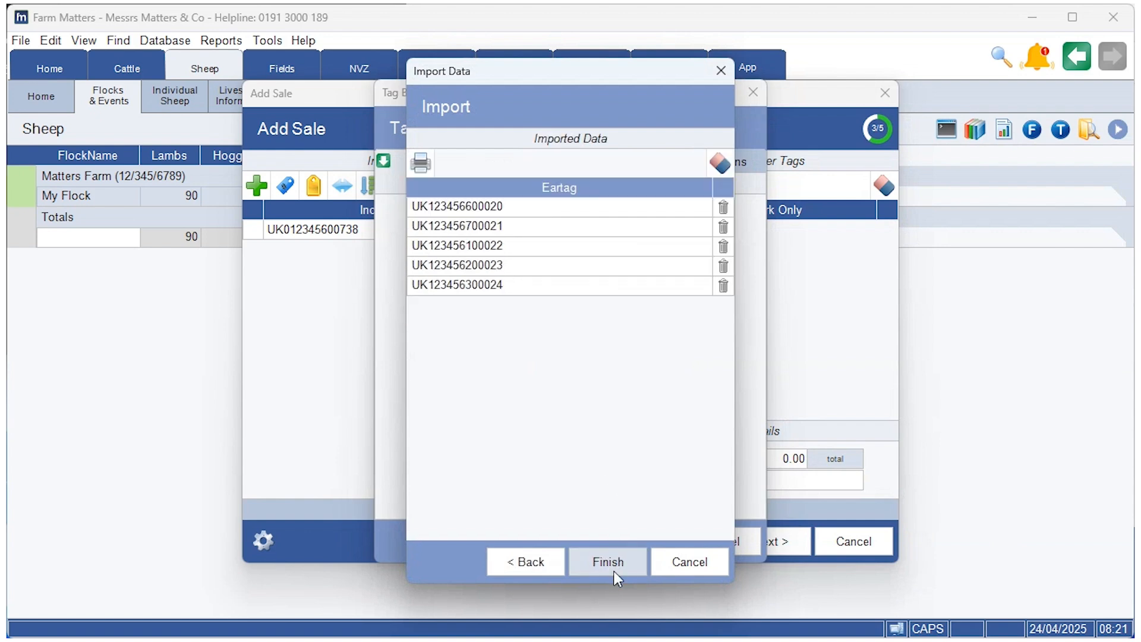
pyautogui.click(615, 569)
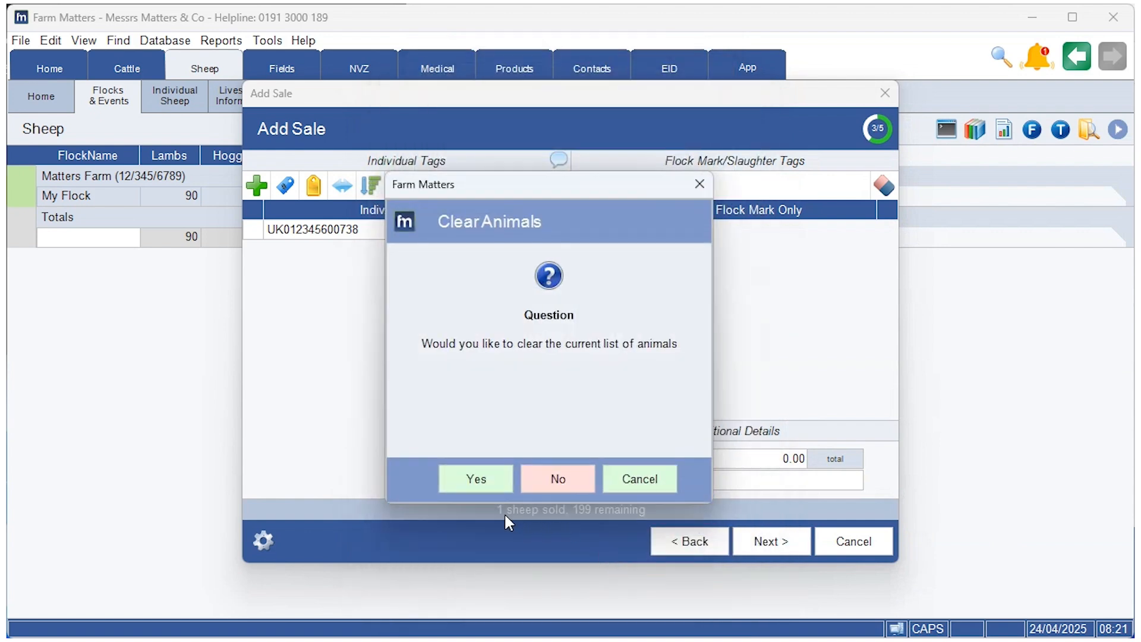
pyautogui.click(471, 484)
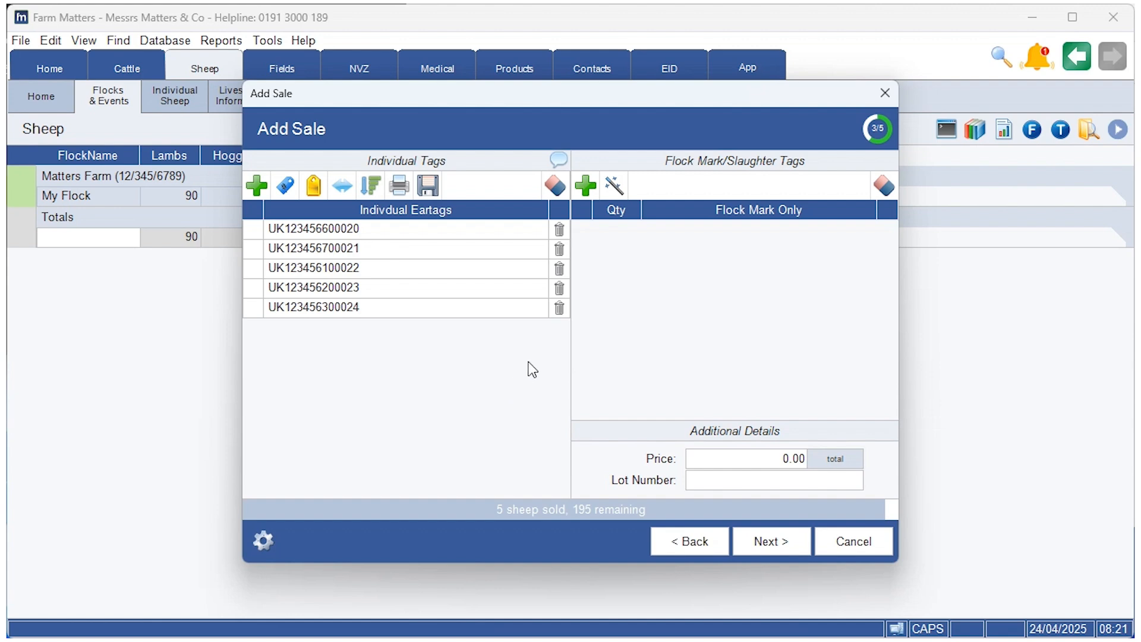
# Step: Clear all individual tags, then load the Green free-text batch's five eartags
pyautogui.click(556, 196)
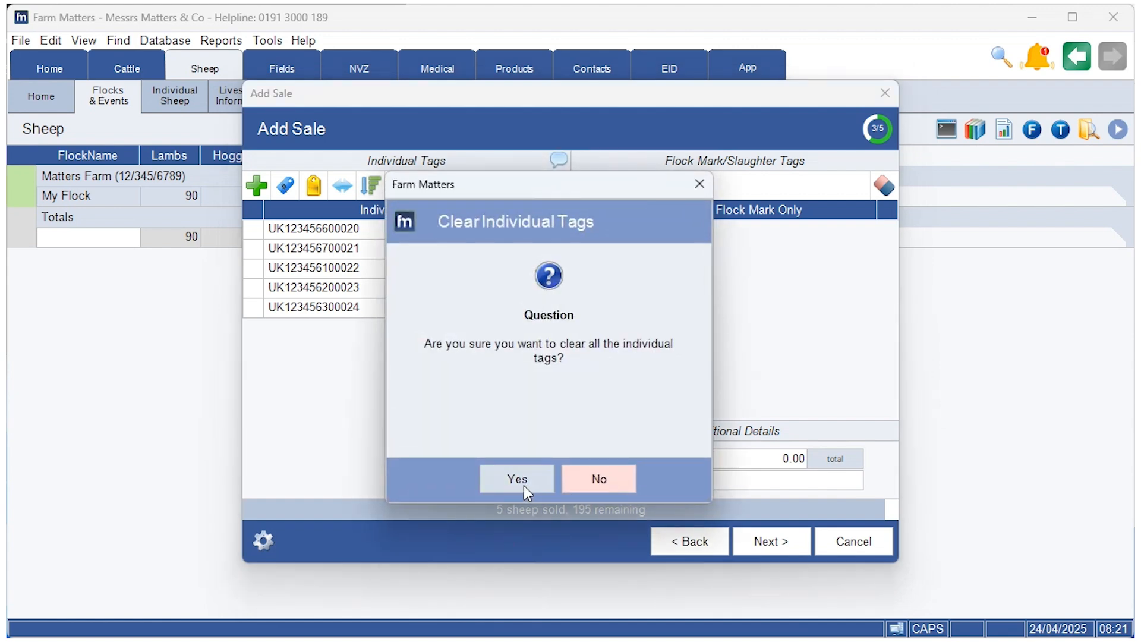
pyautogui.click(525, 493)
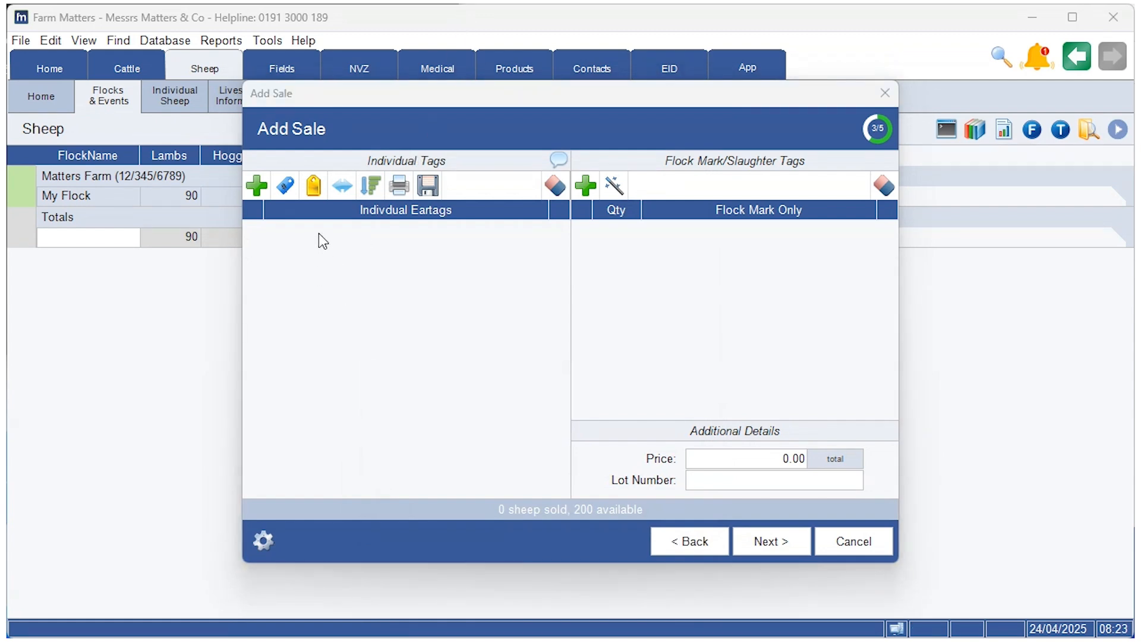
pyautogui.click(315, 193)
pyautogui.click(511, 164)
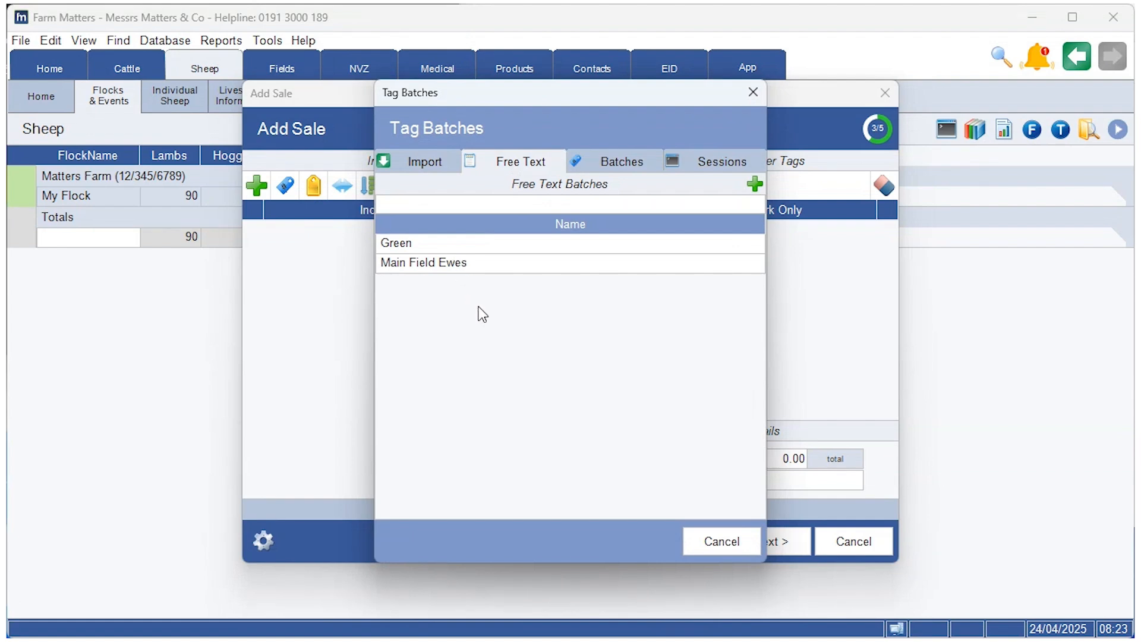
pyautogui.click(430, 244)
pyautogui.doubleClick(431, 244)
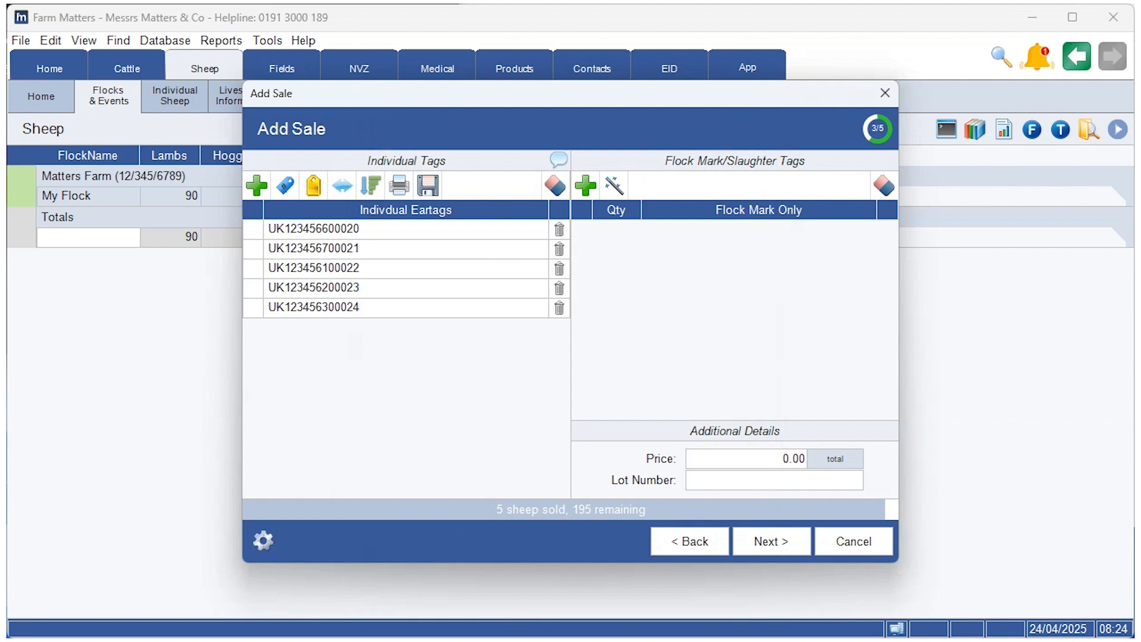
pyautogui.press('capslock')
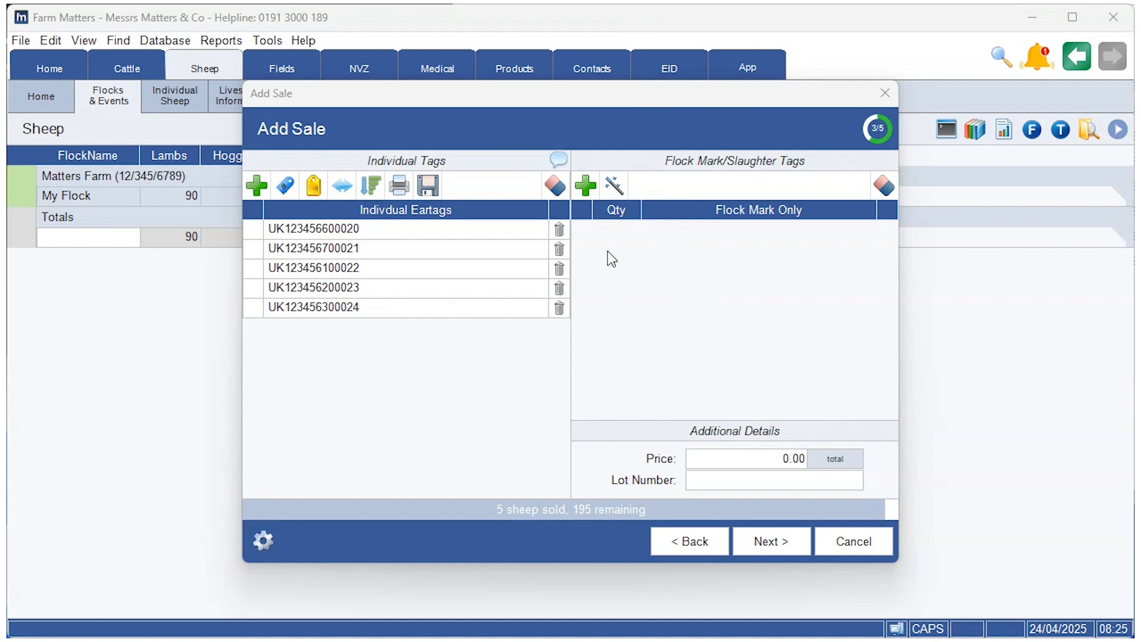
# Step: Add a flock-mark row for quantity 10 with flock mark UK063783
pyautogui.click(586, 186)
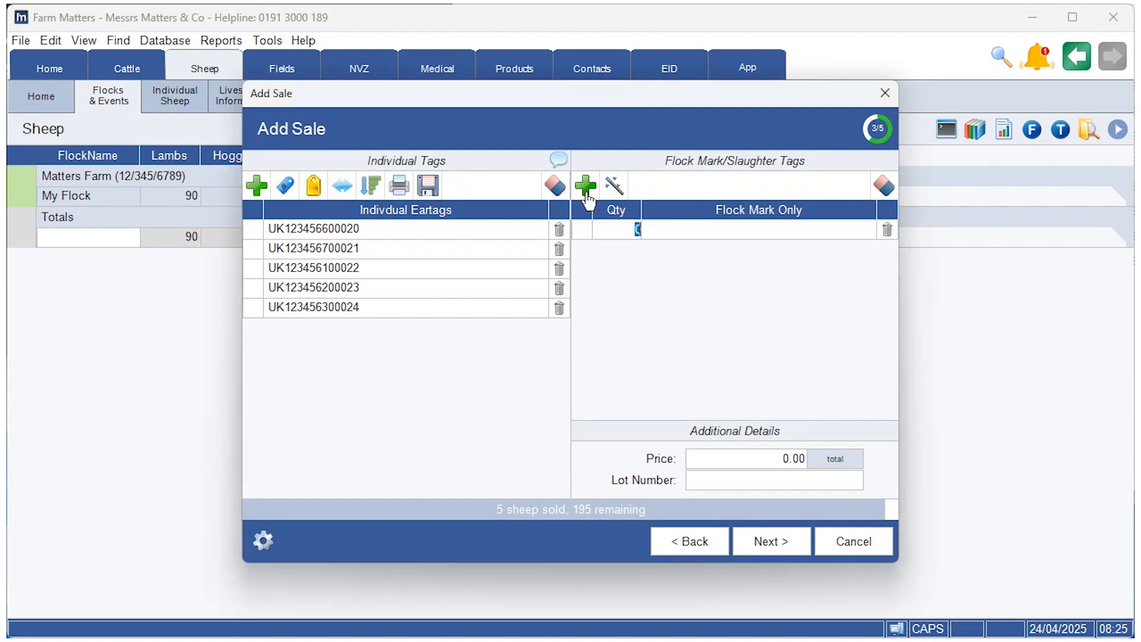
pyautogui.press('capslock')
pyautogui.press('Tab')
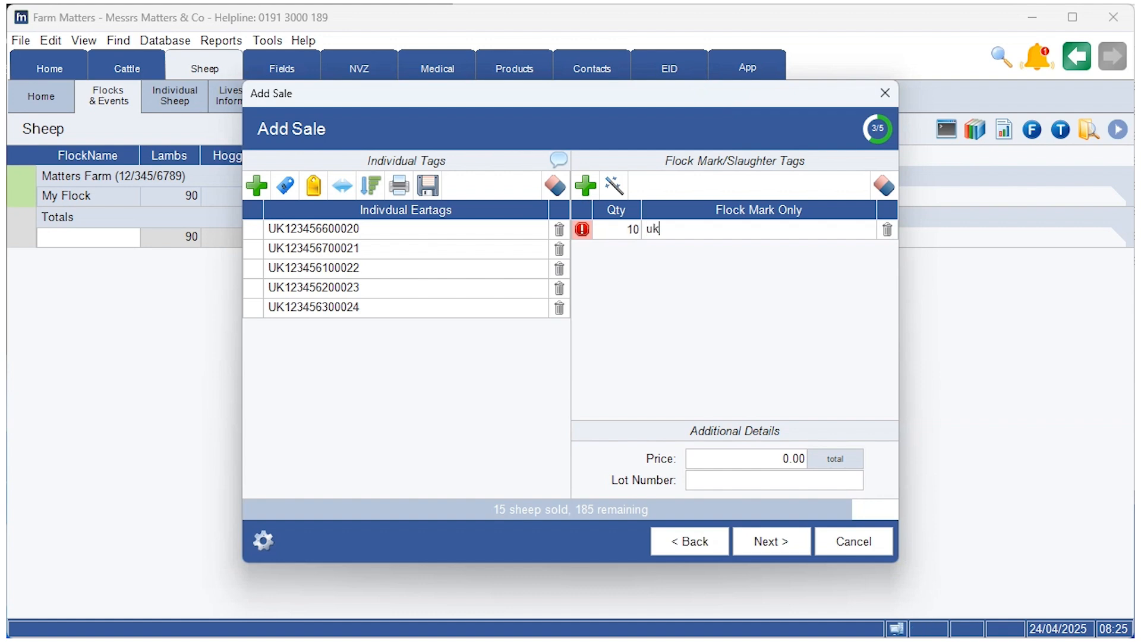
# Step: Go through the notes and summary pages and finish the 15-sheep sale
pyautogui.click(780, 548)
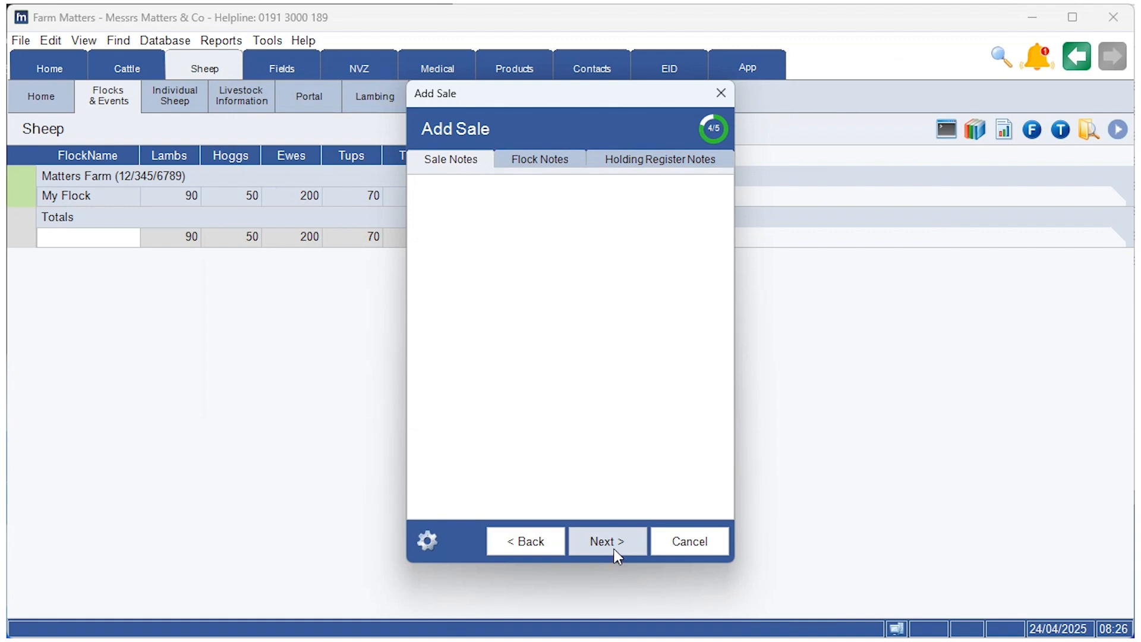
pyautogui.click(612, 545)
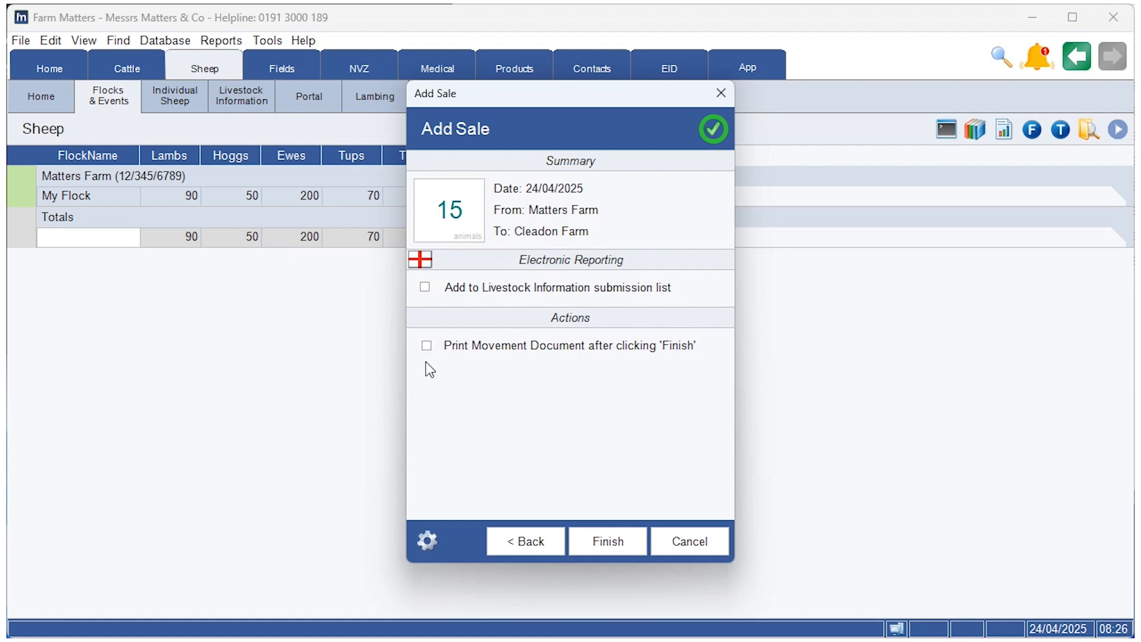
pyautogui.click(596, 540)
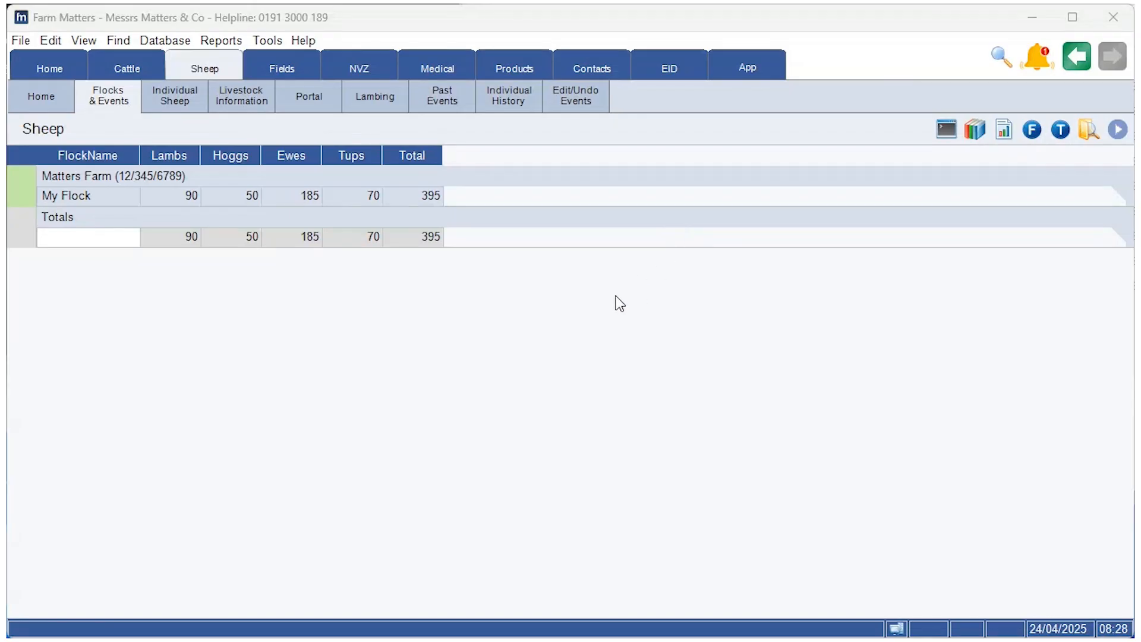
# Step: Start another Add Sale wizard for My Flock from its Events menu
pyautogui.rightClick(88, 204)
pyautogui.moveTo(250, 245)
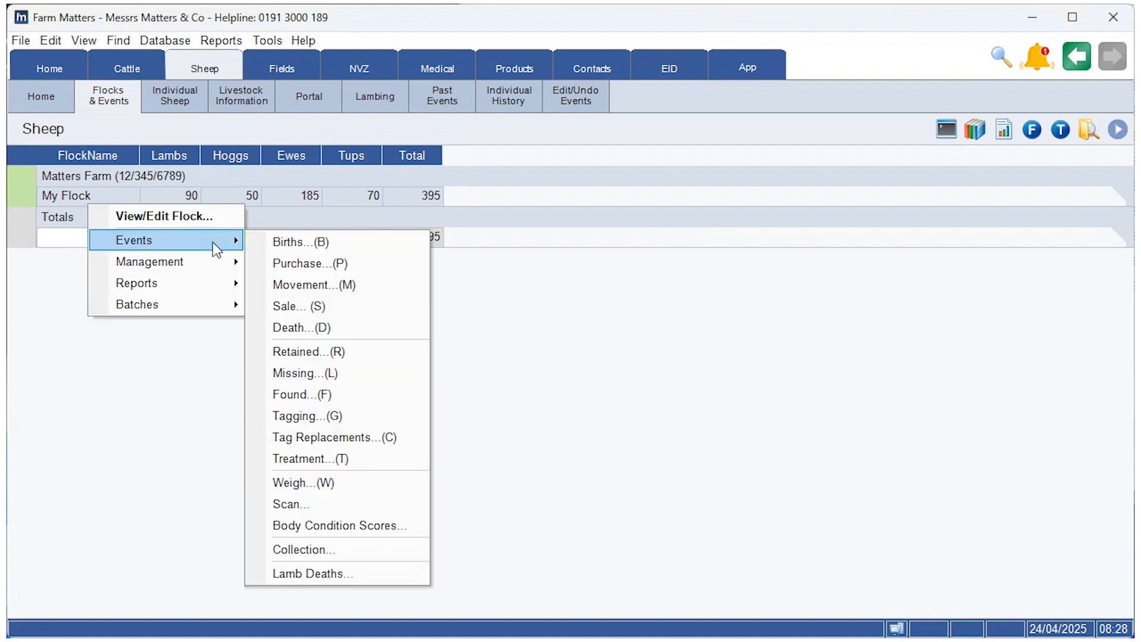
pyautogui.click(350, 312)
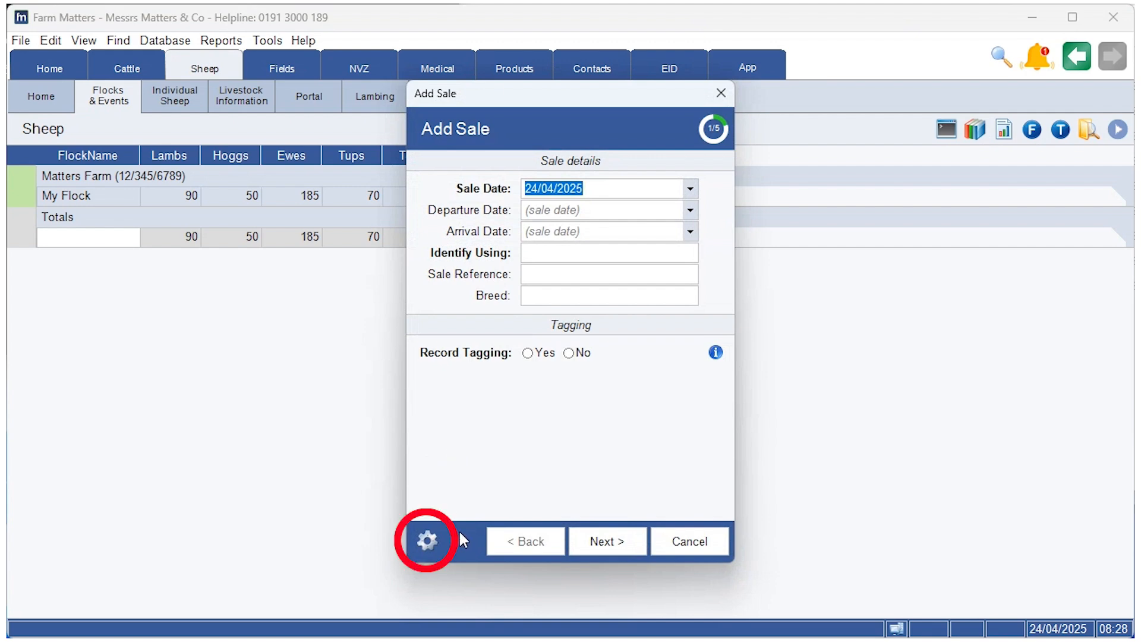
# Step: Save the sale wizard settings after reviewing the Identify Using and default Farm options
pyautogui.click(428, 541)
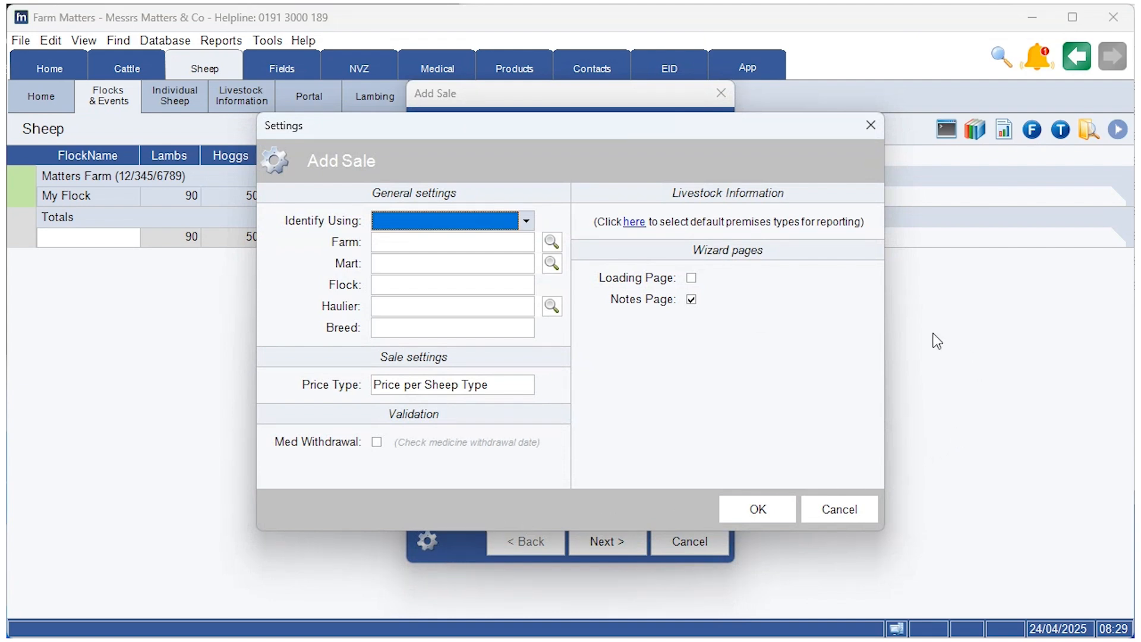
pyautogui.click(526, 221)
pyautogui.click(524, 223)
pyautogui.click(525, 243)
pyautogui.click(525, 243)
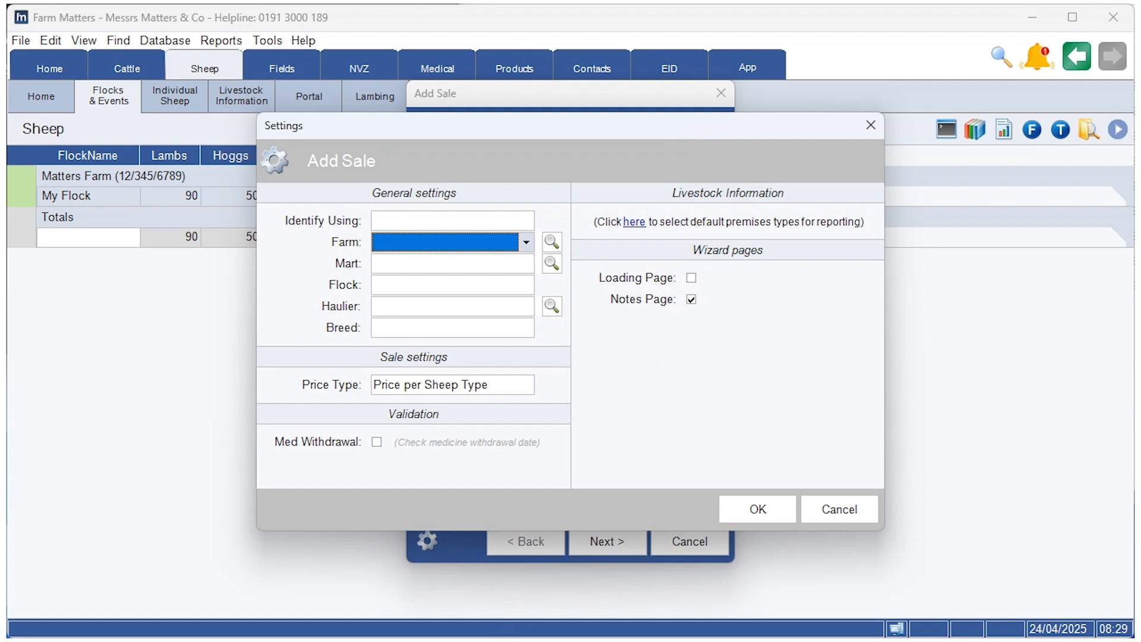
pyautogui.click(765, 508)
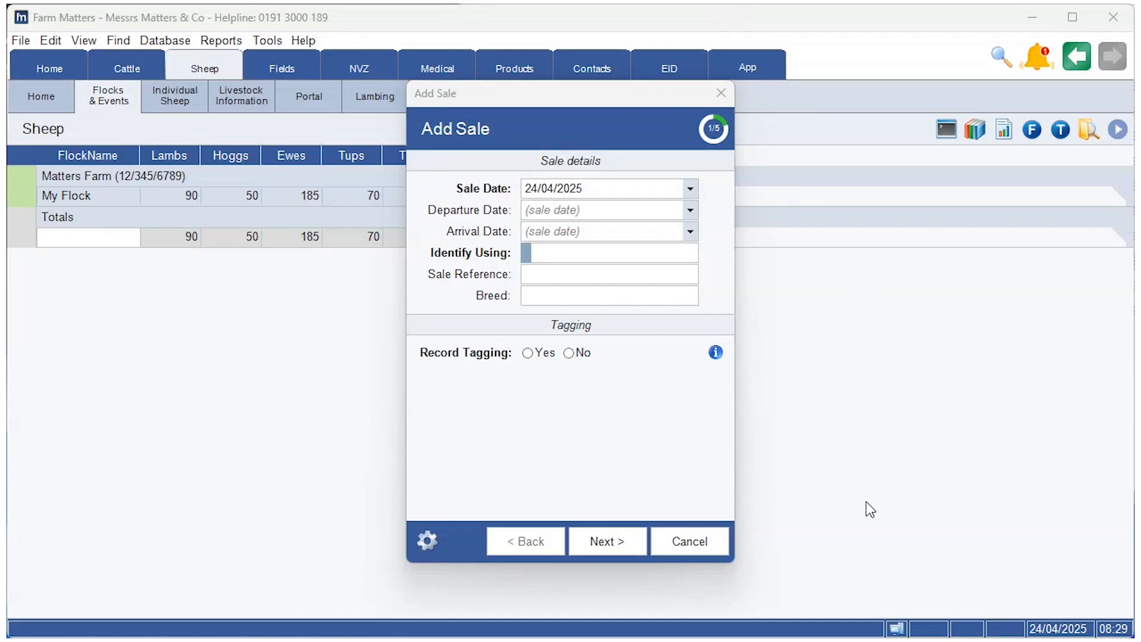
# Step: Discard the unsaved sale and show the Past Events > Sales list
pyautogui.click(720, 543)
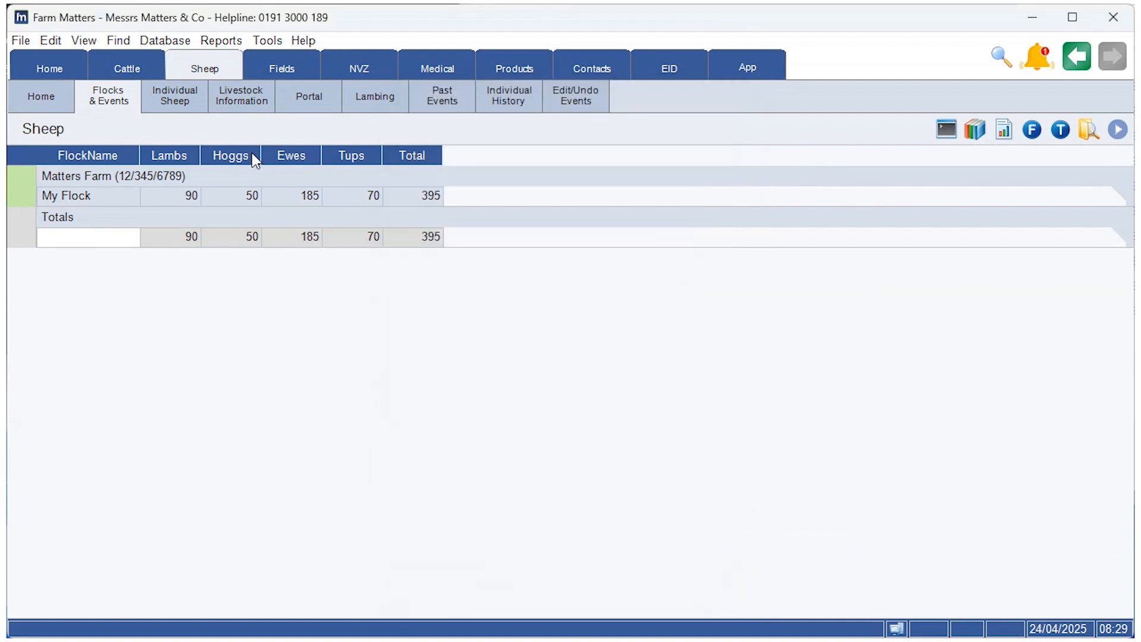
pyautogui.click(174, 98)
pyautogui.click(456, 93)
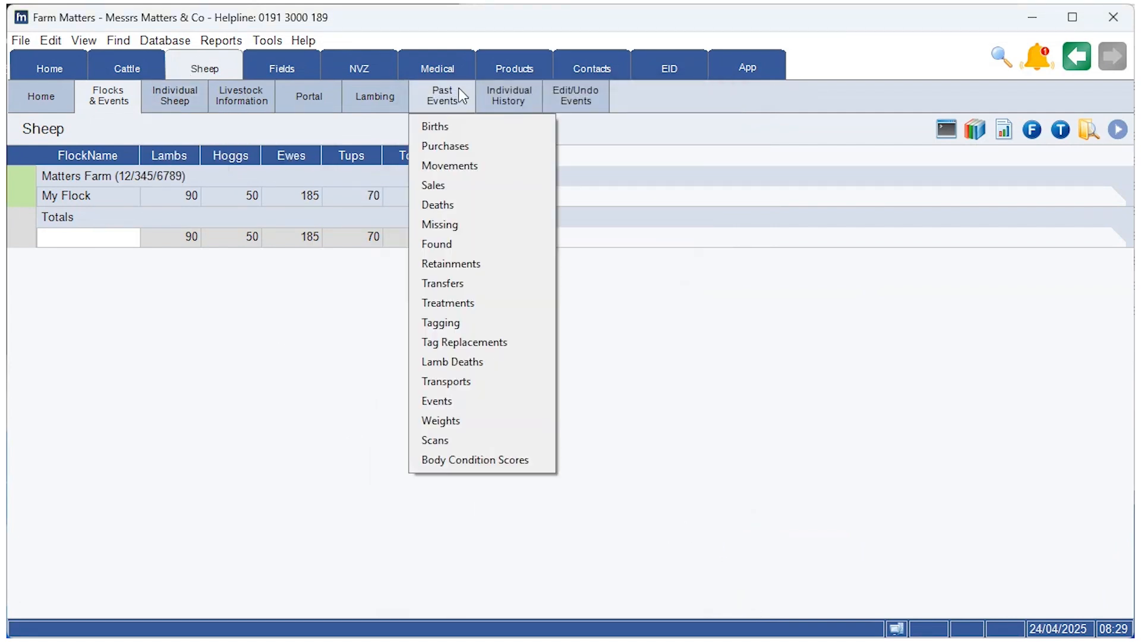
pyautogui.click(436, 178)
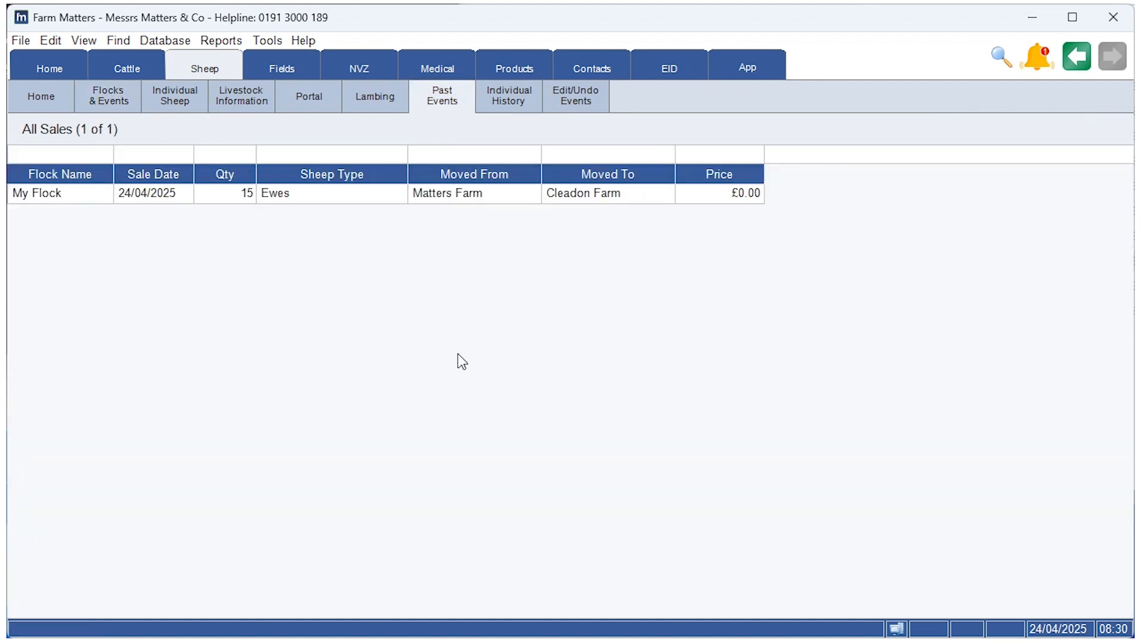
# Step: View the 15-ewe sale to Cleadon Farm and close its details unchanged
pyautogui.rightClick(275, 199)
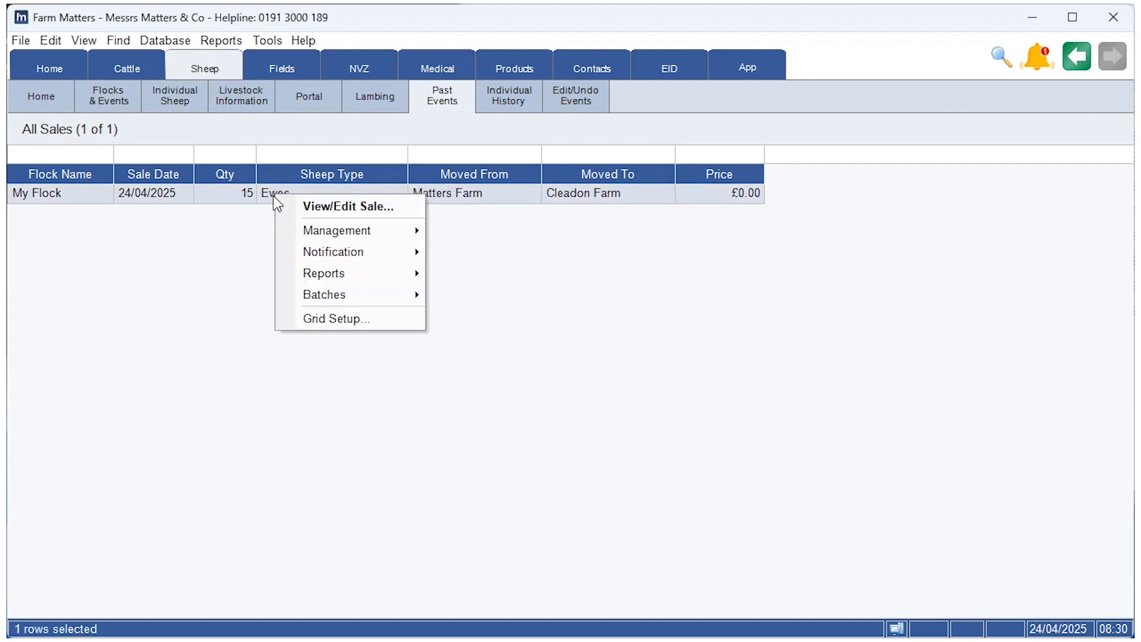
pyautogui.click(314, 207)
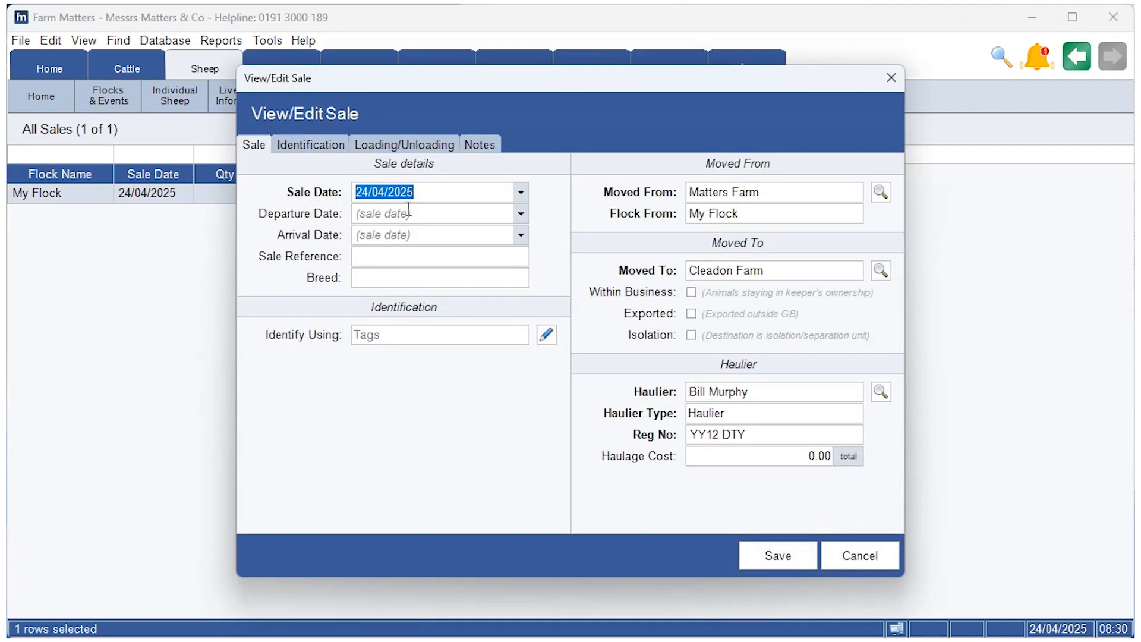
pyautogui.click(854, 555)
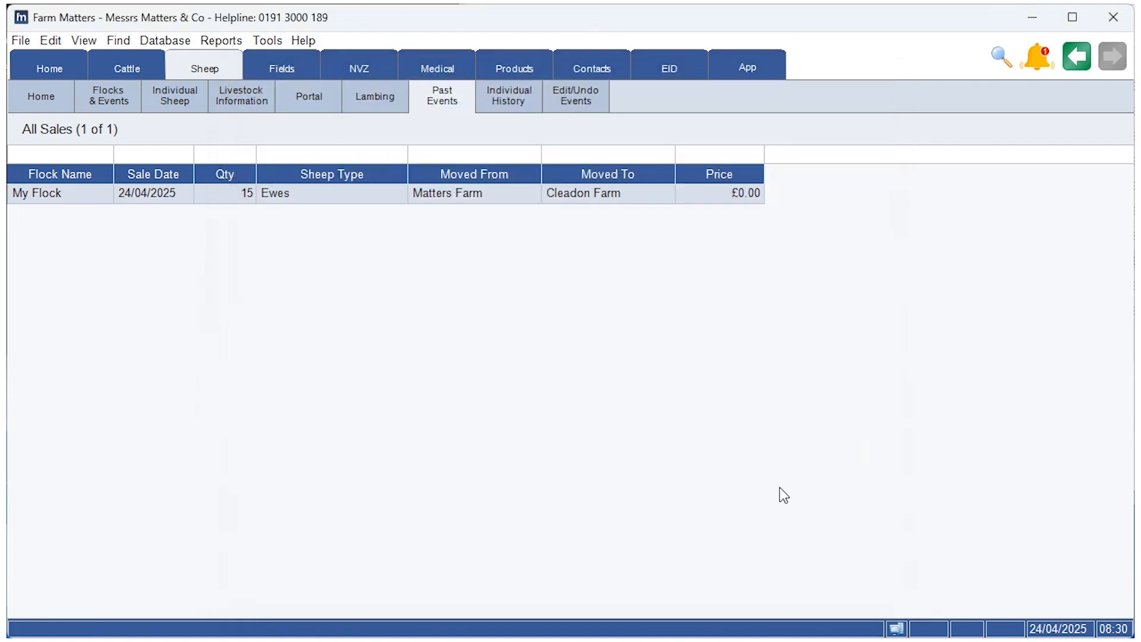
# Step: Delete the 15-ewe Cleadon Farm sale with Management > Undo Sale, confirming the deletion
pyautogui.rightClick(297, 202)
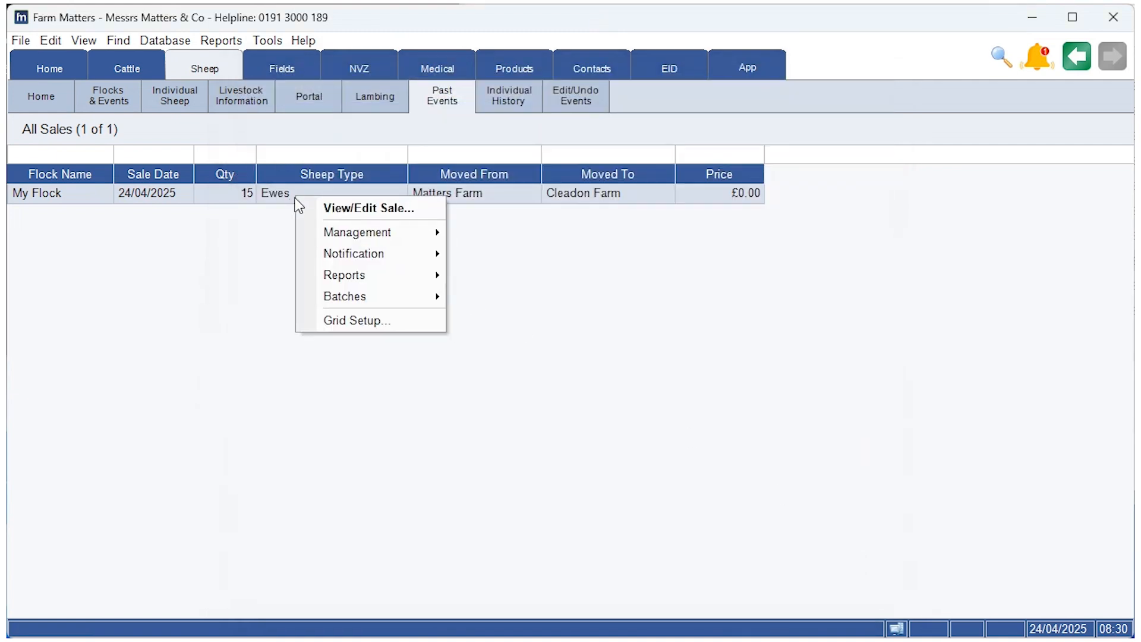
pyautogui.moveTo(407, 235)
pyautogui.click(490, 236)
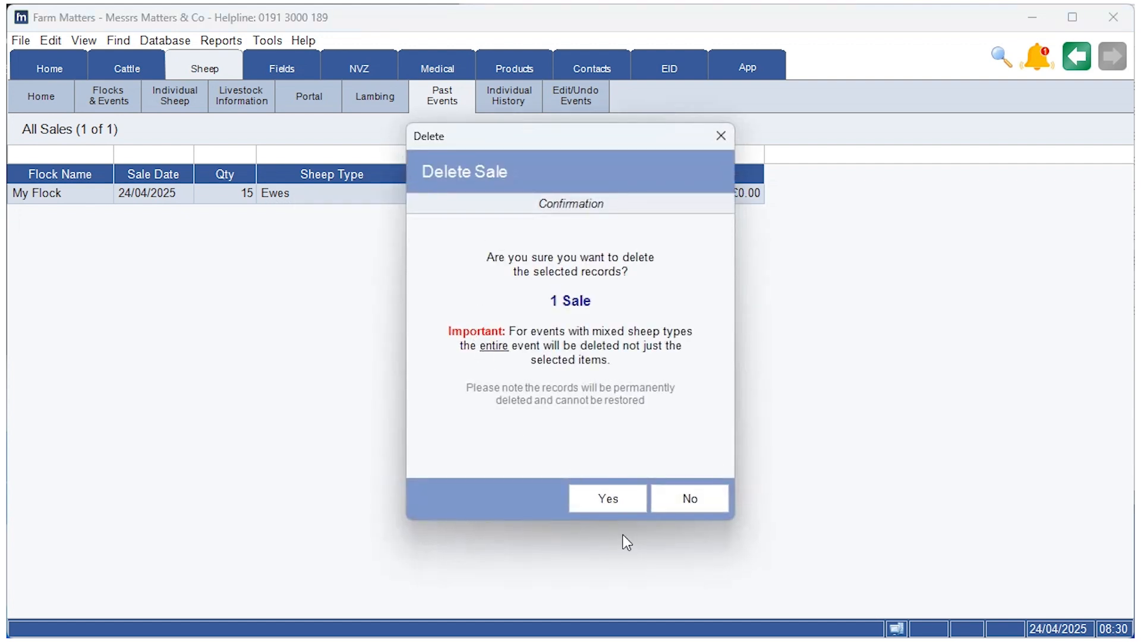
pyautogui.click(623, 509)
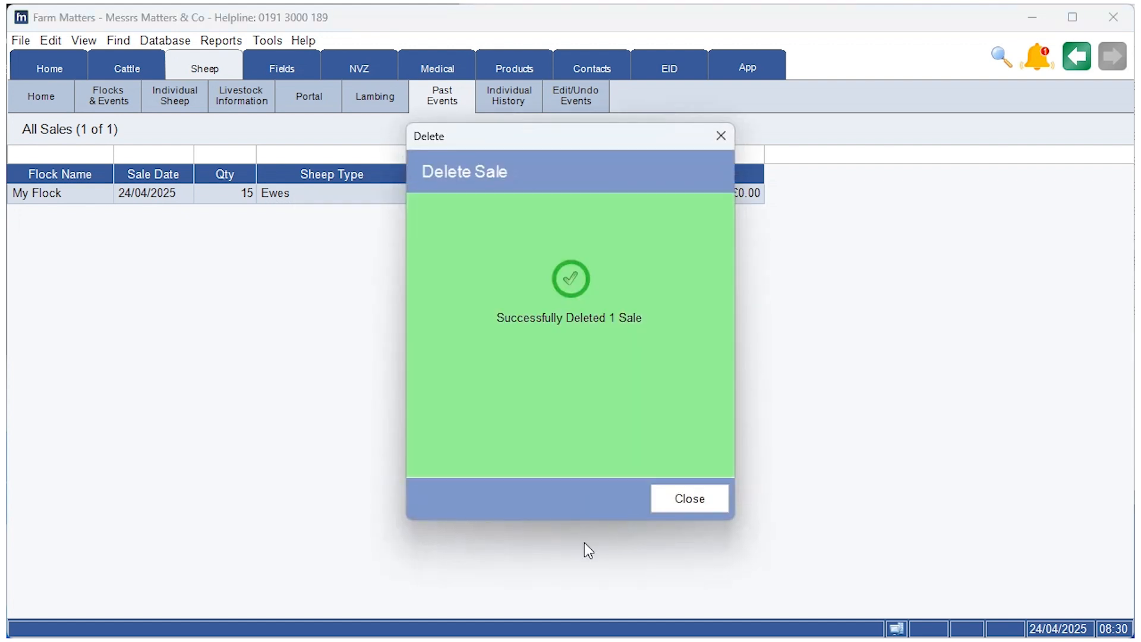
pyautogui.click(691, 505)
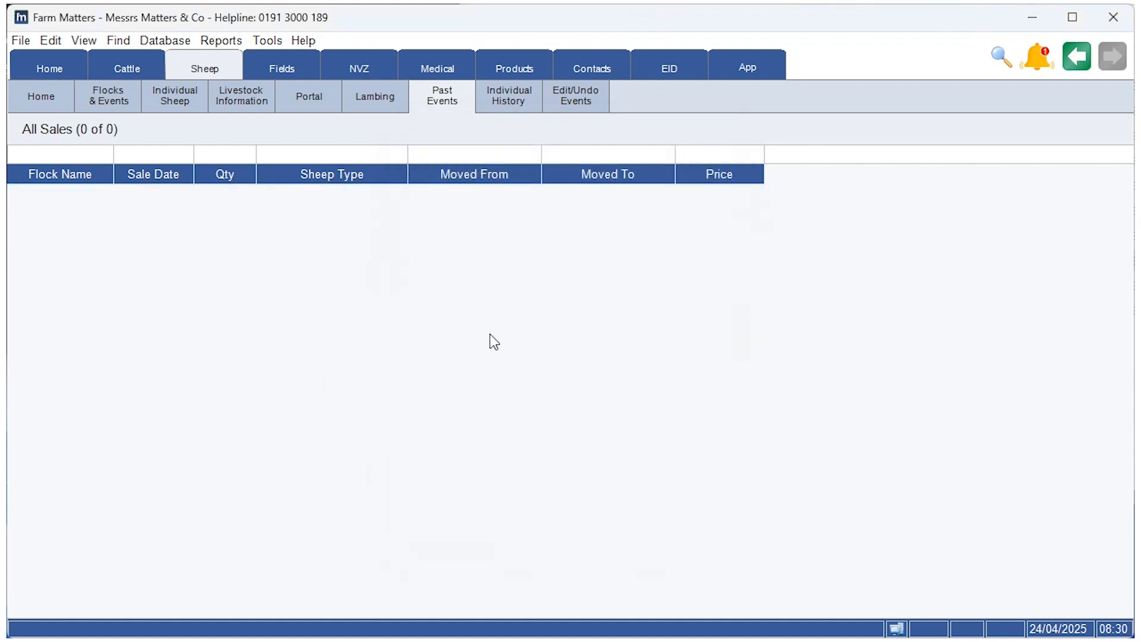